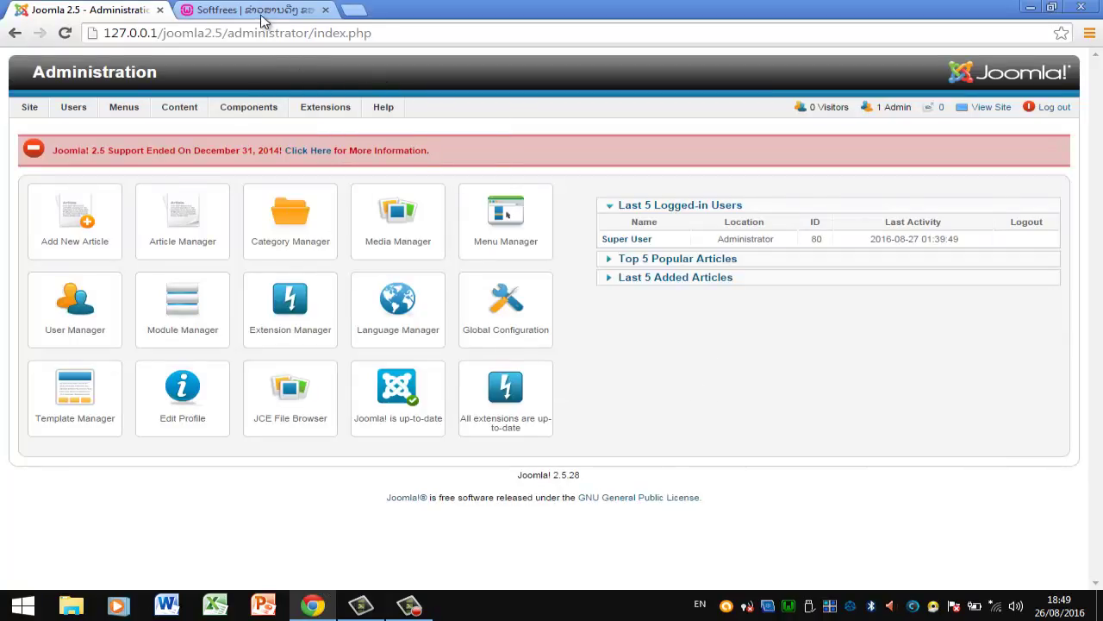
- Switch to the Softfrees site and look through its home page down to the latest articles section
{"action": "left_click", "coordinate": [259, 12]}
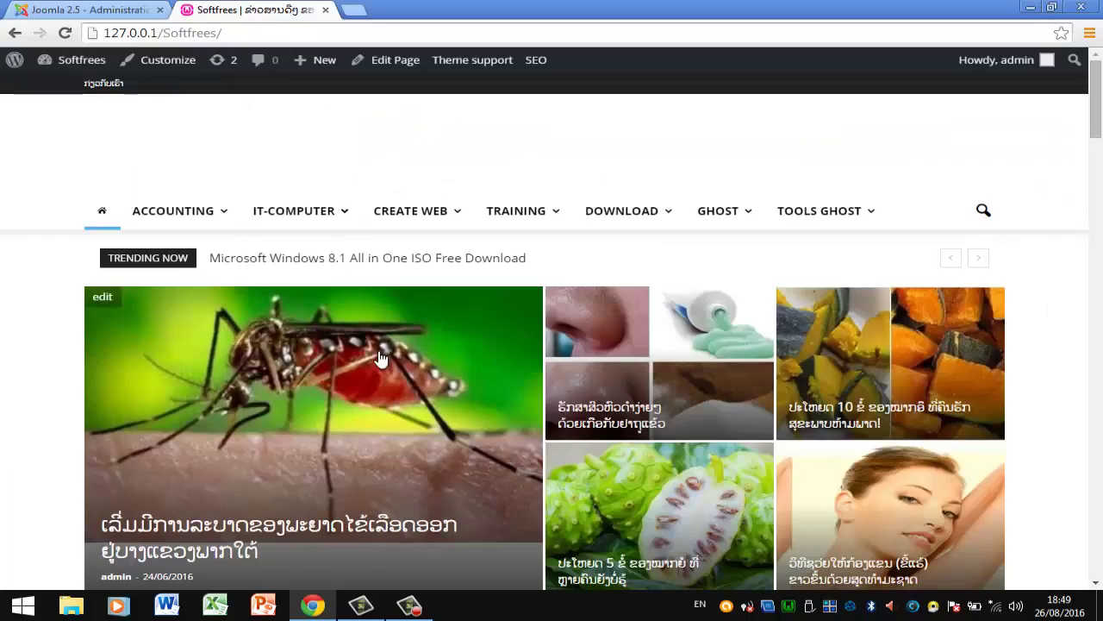
{"action": "scroll", "coordinate": [380, 358], "scroll_direction": "down", "scroll_amount": 5}
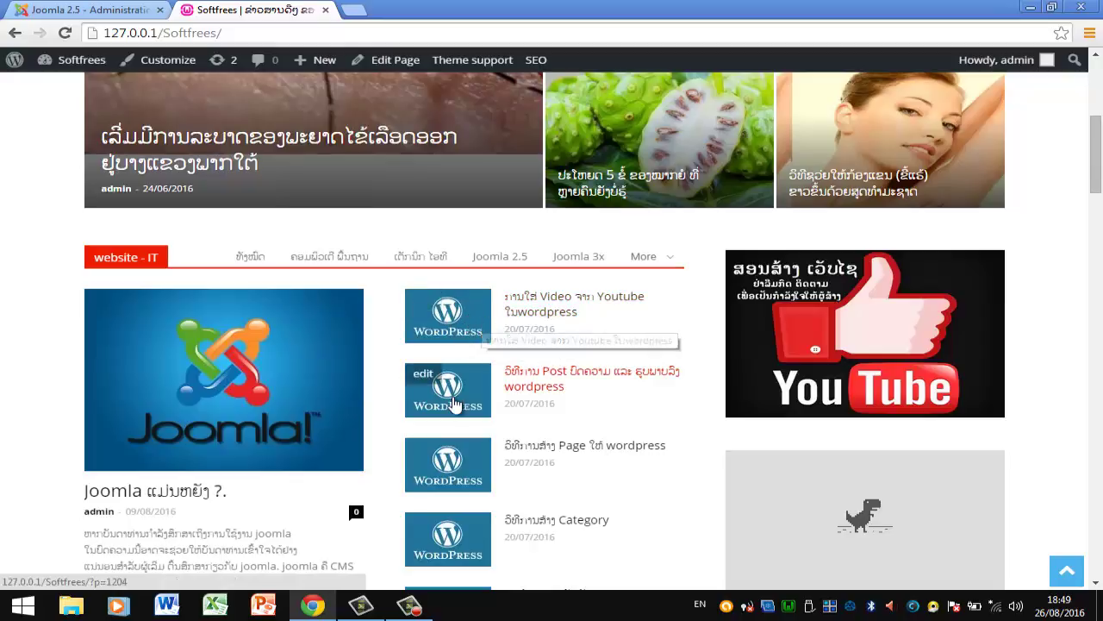
{"action": "scroll", "coordinate": [452, 457], "scroll_direction": "down", "scroll_amount": 2}
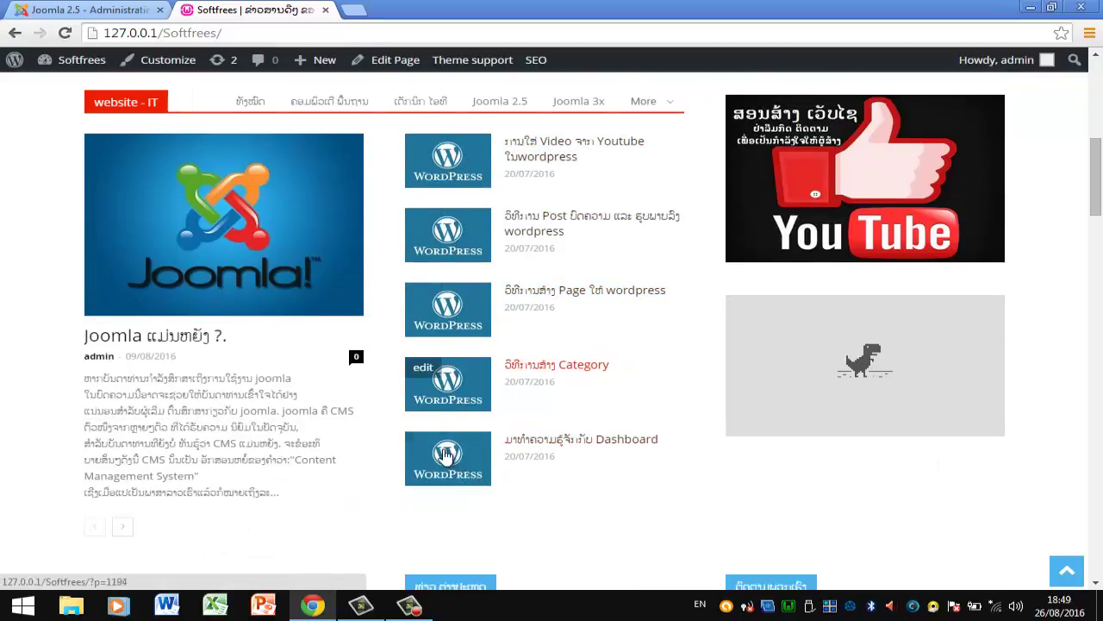
{"action": "scroll", "coordinate": [444, 431], "scroll_direction": "down", "scroll_amount": 2}
{"action": "scroll", "coordinate": [434, 310], "scroll_direction": "down", "scroll_amount": 2}
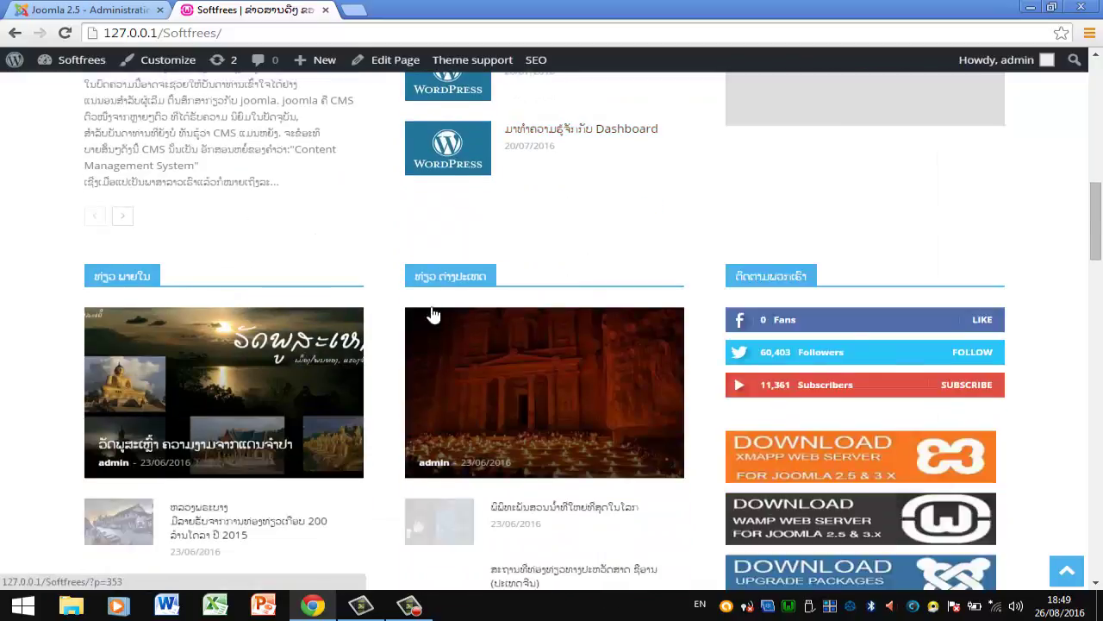
{"action": "scroll", "coordinate": [434, 315], "scroll_direction": "down", "scroll_amount": 3}
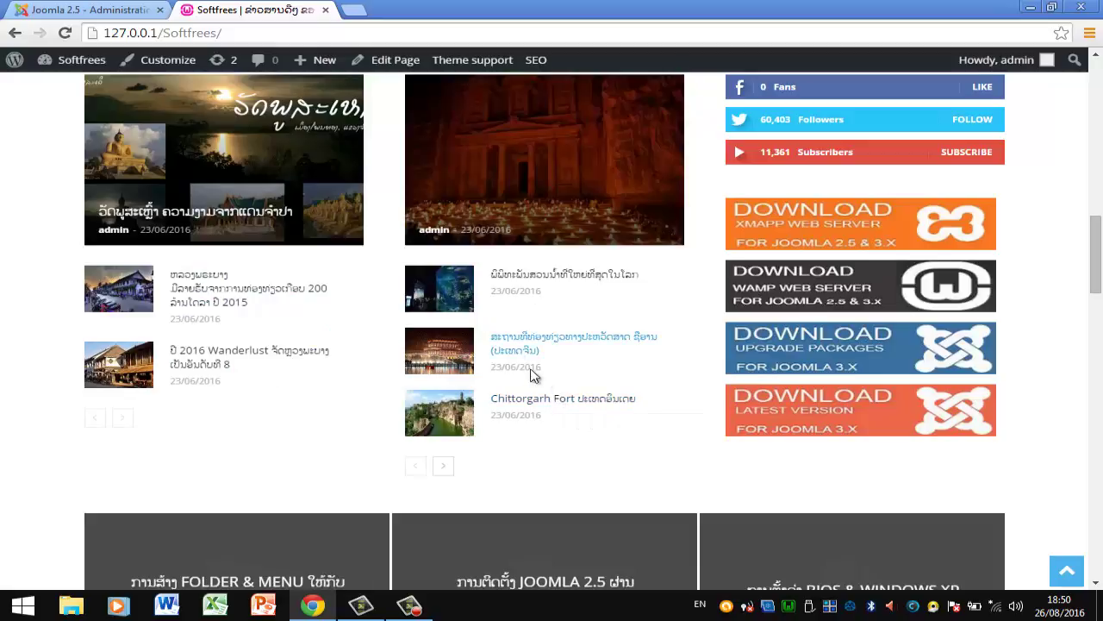
{"action": "scroll", "coordinate": [327, 334], "scroll_direction": "down", "scroll_amount": 2}
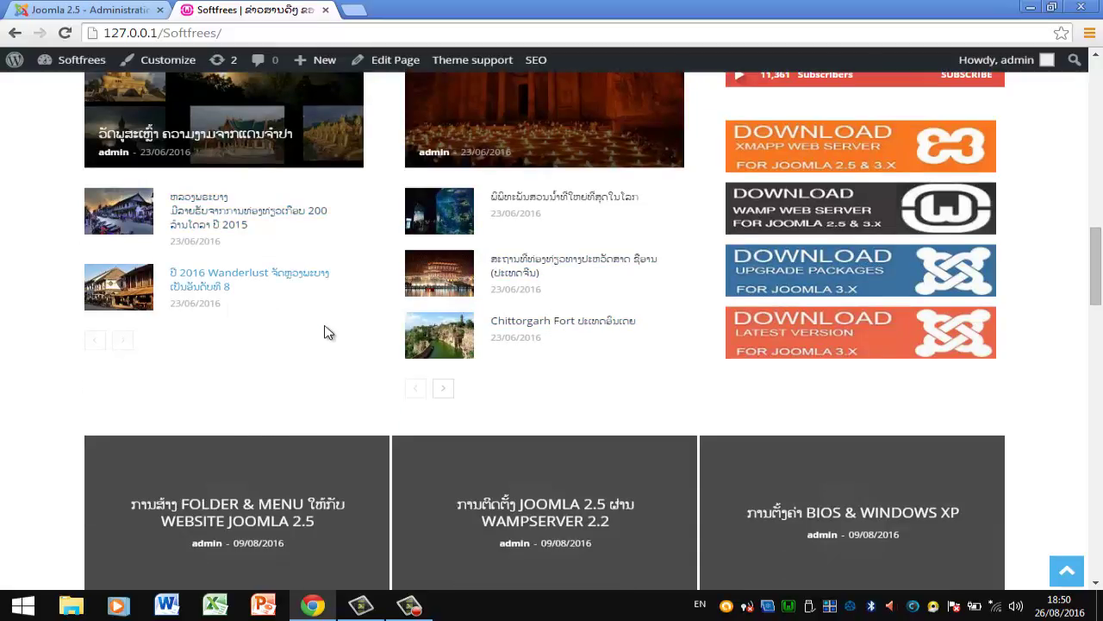
{"action": "scroll", "coordinate": [327, 335], "scroll_direction": "down", "scroll_amount": 2}
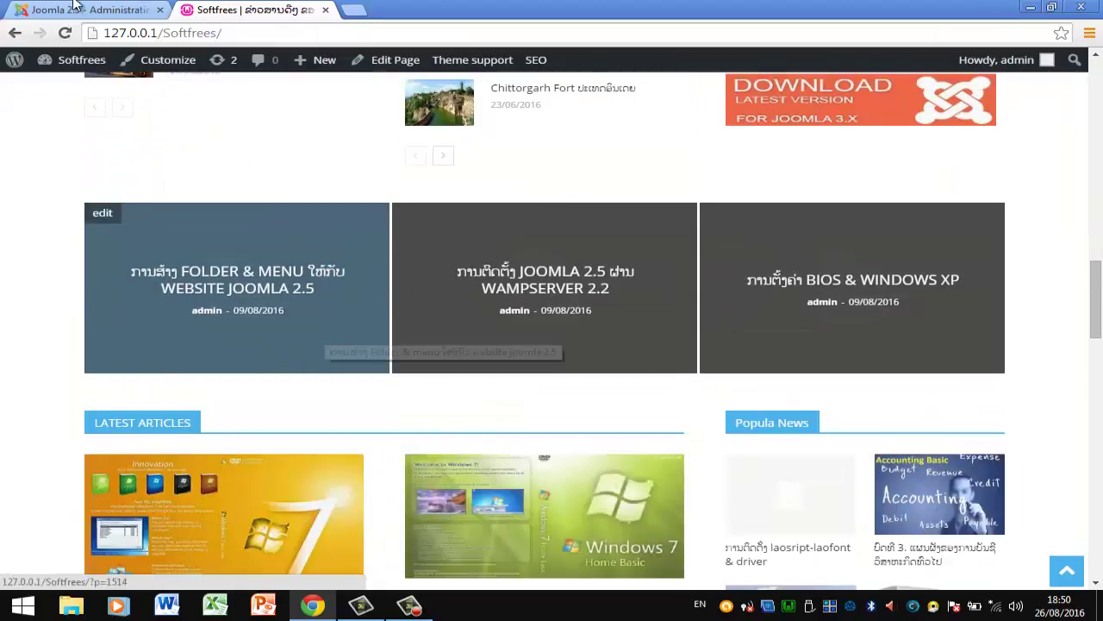
- Open the Joomla site's front end from the administration and examine how its home page articles are displayed
{"action": "left_click", "coordinate": [110, 9]}
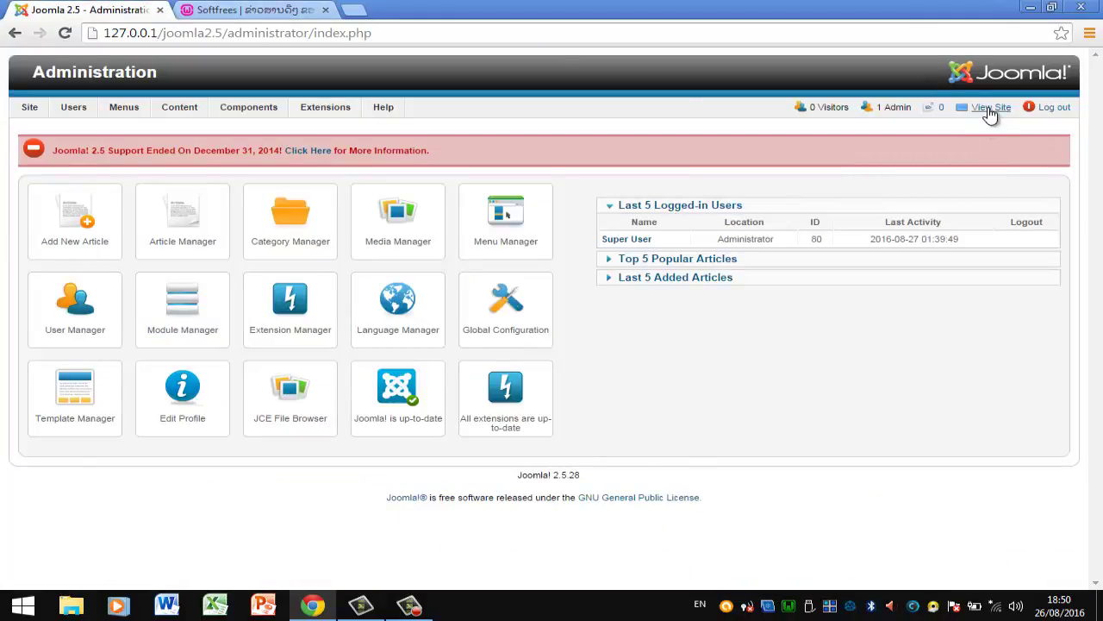
{"action": "left_click", "coordinate": [989, 107]}
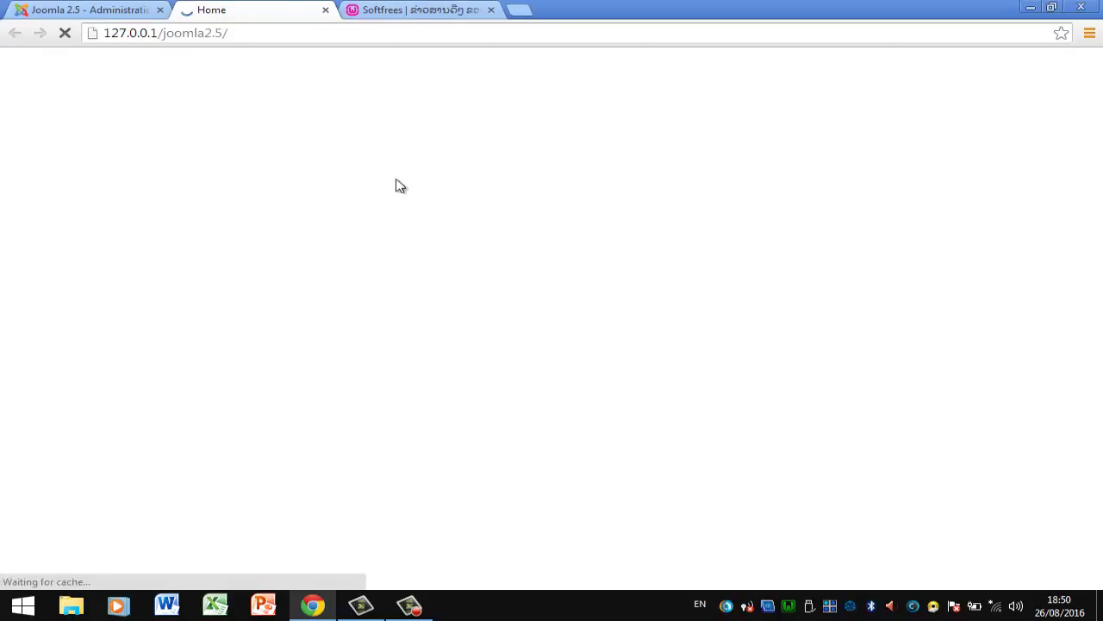
{"action": "scroll", "coordinate": [463, 405], "scroll_direction": "down", "scroll_amount": 1}
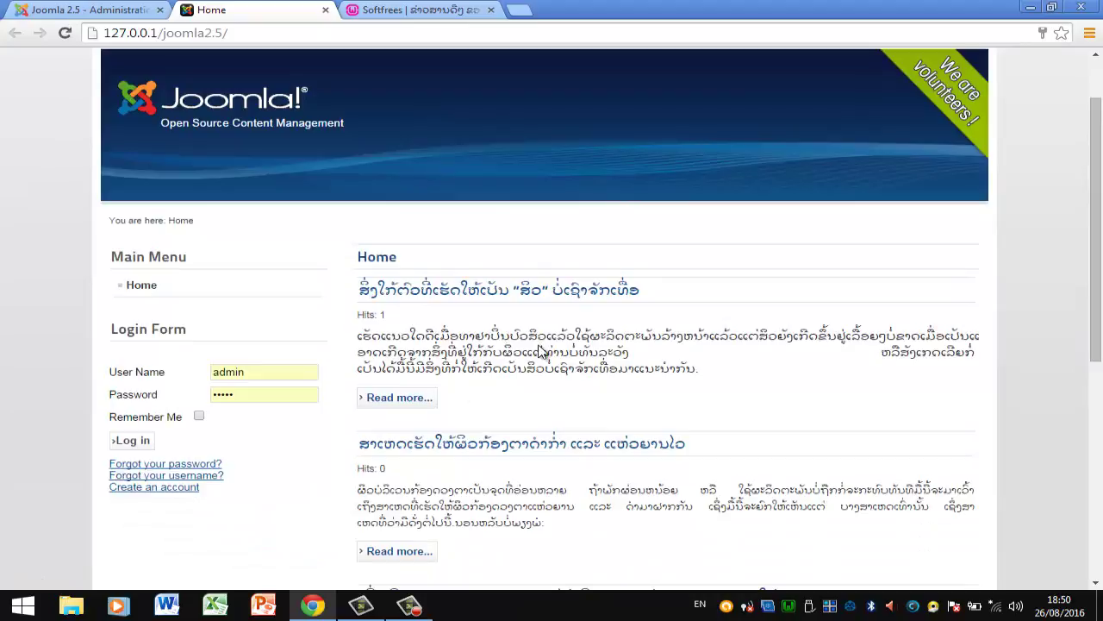
{"action": "scroll", "coordinate": [542, 352], "scroll_direction": "down", "scroll_amount": 2}
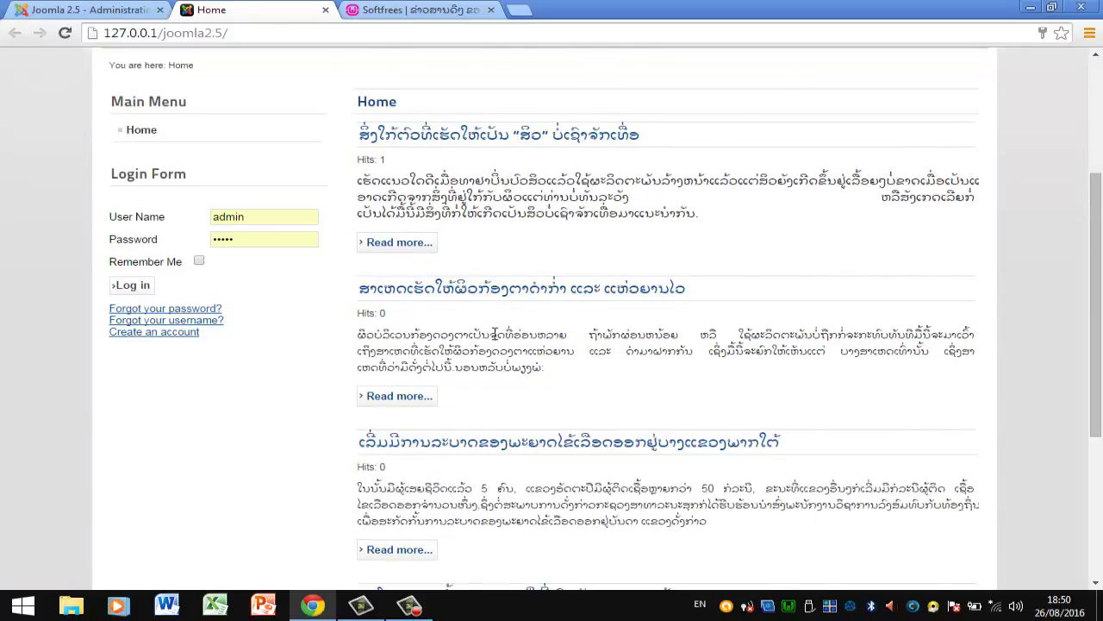
{"action": "scroll", "coordinate": [494, 334], "scroll_direction": "down", "scroll_amount": 1}
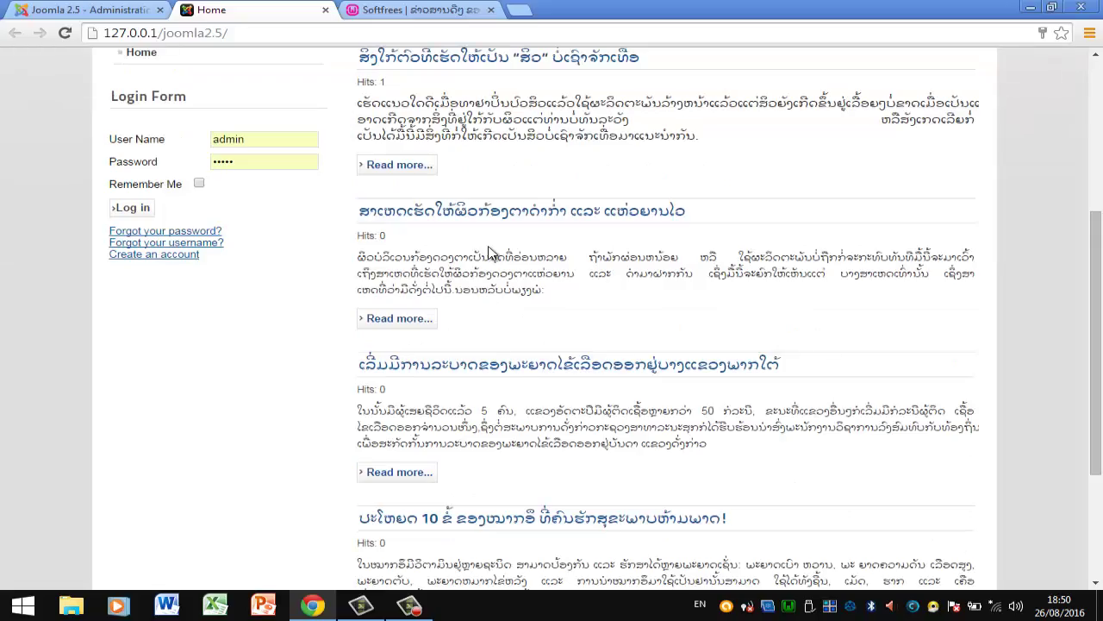
{"action": "scroll", "coordinate": [494, 261], "scroll_direction": "down", "scroll_amount": 2}
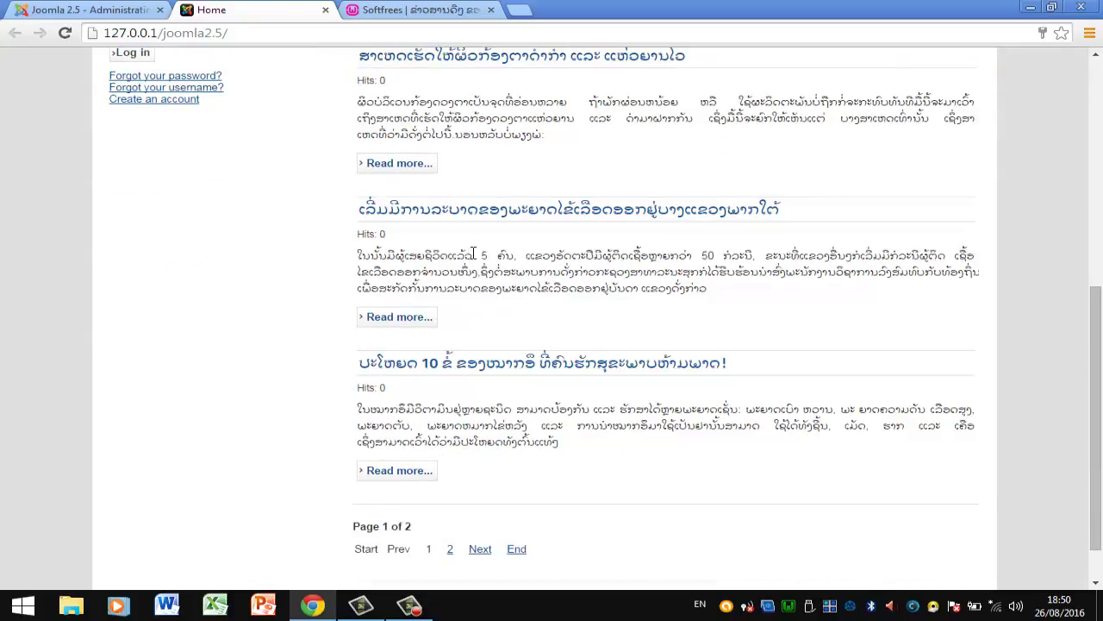
{"action": "scroll", "coordinate": [473, 255], "scroll_direction": "down", "scroll_amount": 1}
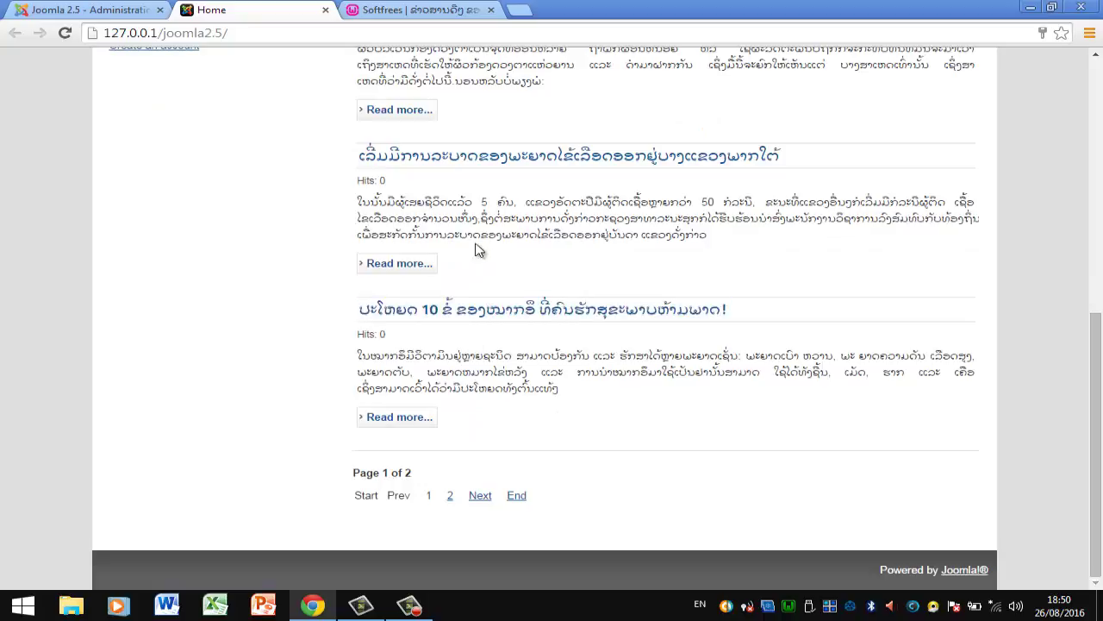
- Return to the administration and open the article "5 ຂໍ້ຄວນຮູ້ກ່ອນກິນທຸລຽນ" for editing from the Article Manager
{"action": "left_click", "coordinate": [106, 10]}
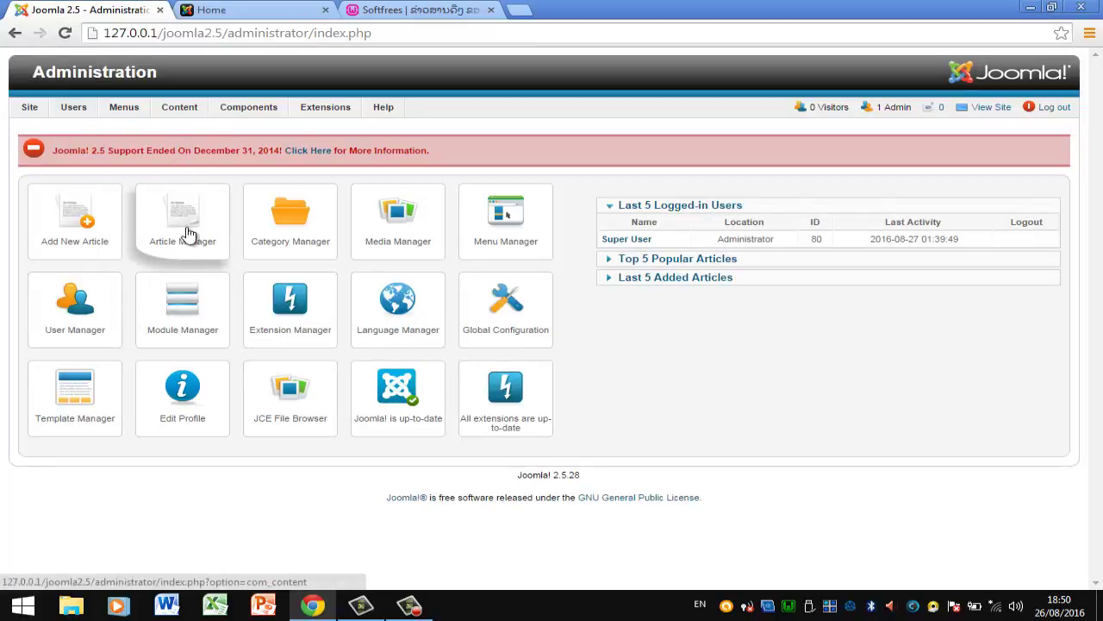
{"action": "left_click", "coordinate": [189, 234]}
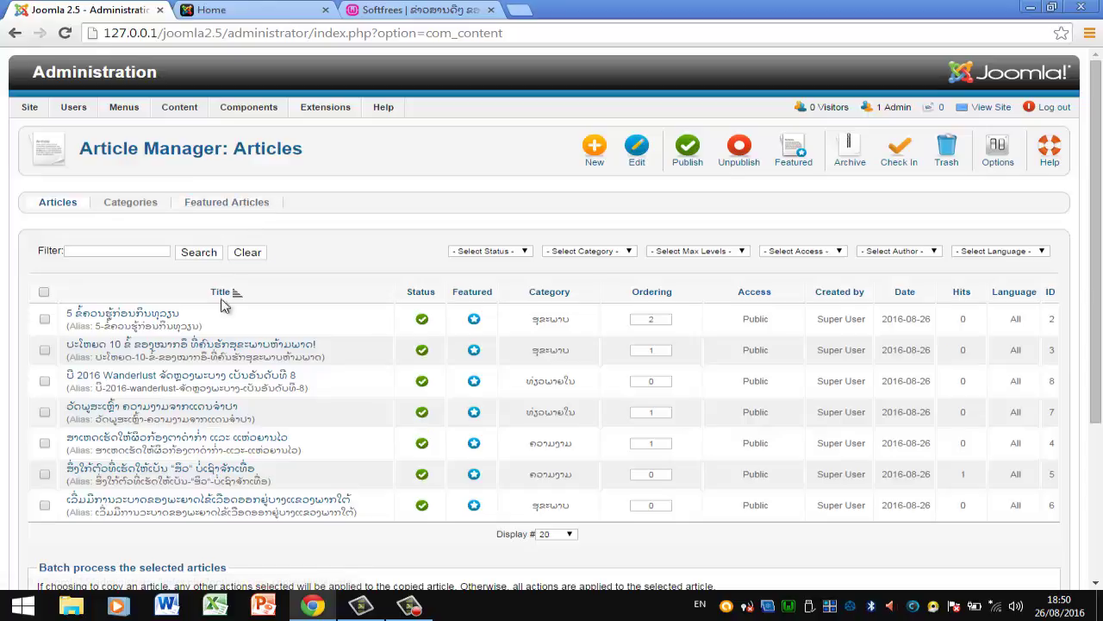
{"action": "left_click", "coordinate": [82, 319]}
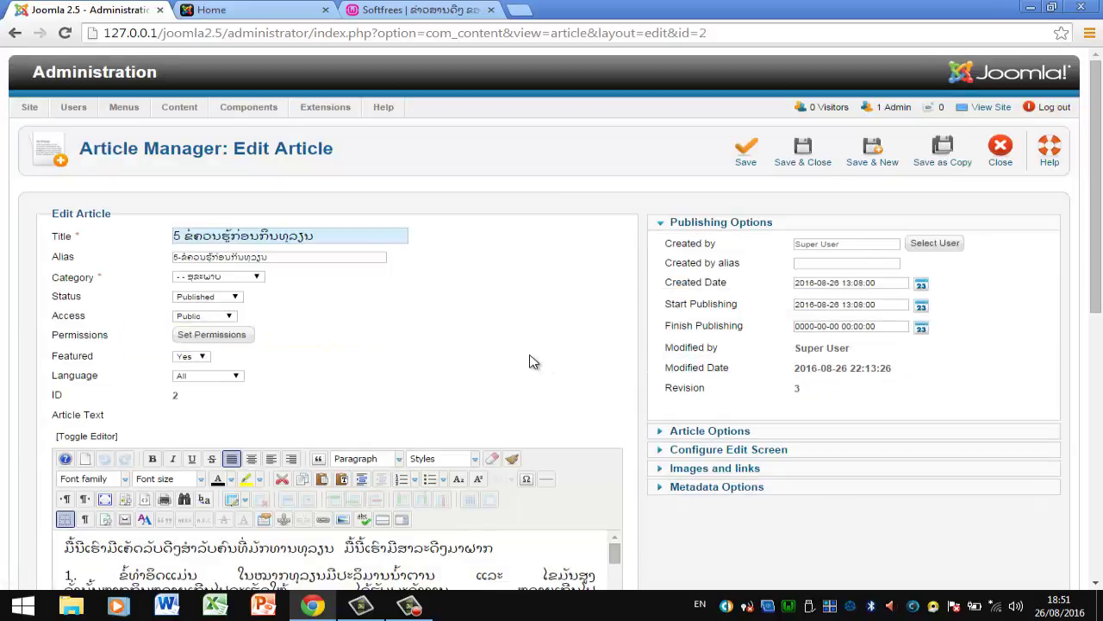
{"action": "scroll", "coordinate": [533, 362], "scroll_direction": "down", "scroll_amount": 1}
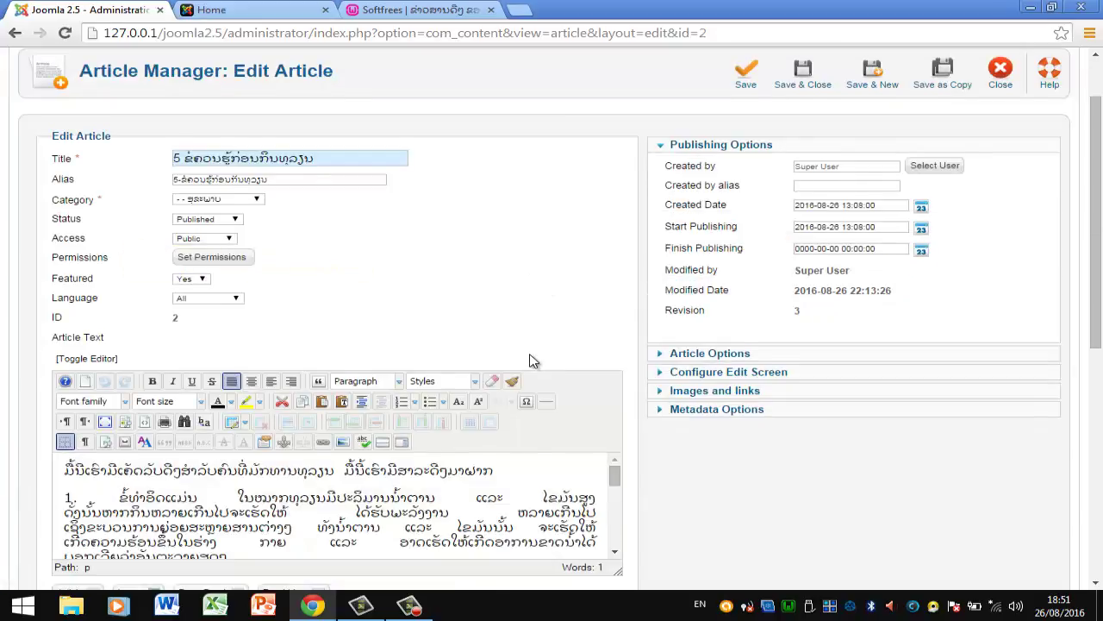
- Set the article's intro image to post1.jpg from the image-web/post-1 folder and save the article
{"action": "left_click", "coordinate": [661, 394]}
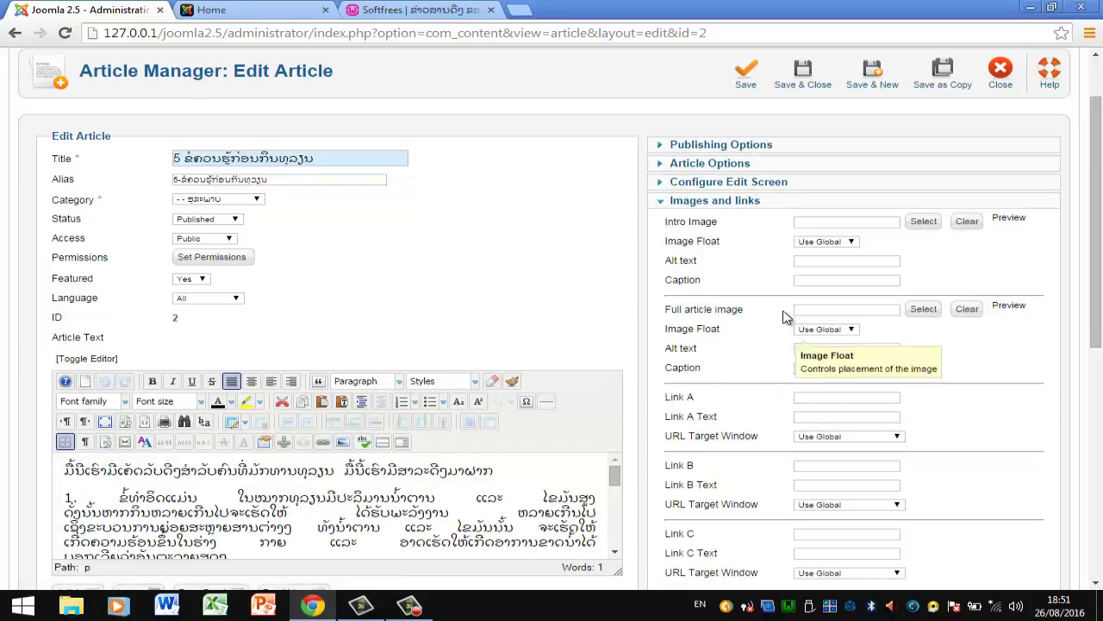
{"action": "left_click", "coordinate": [923, 221]}
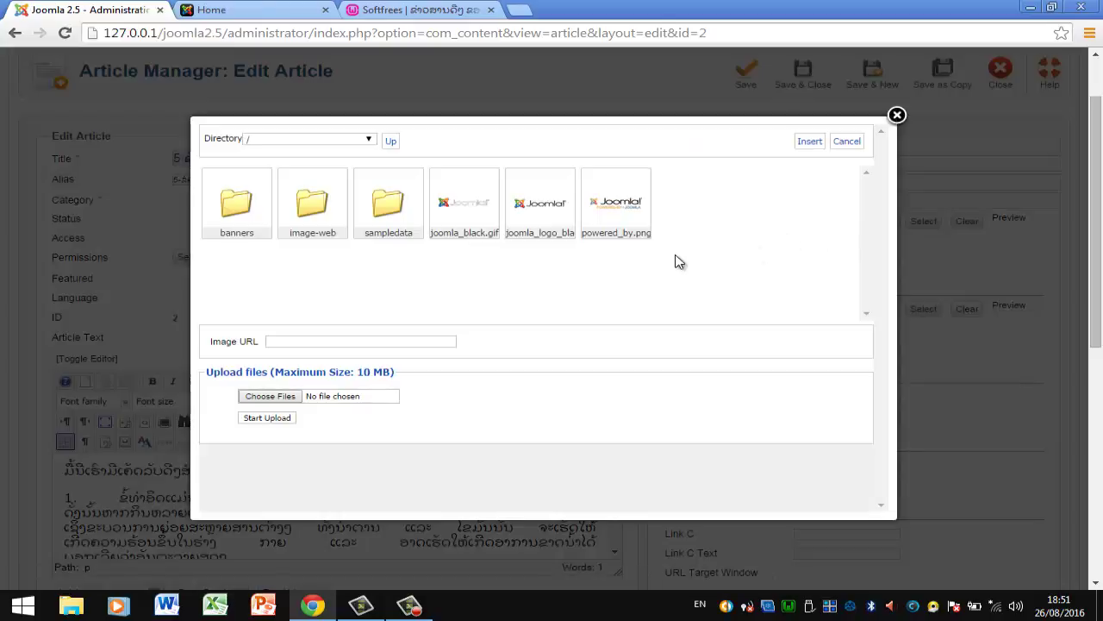
{"action": "left_click", "coordinate": [312, 222]}
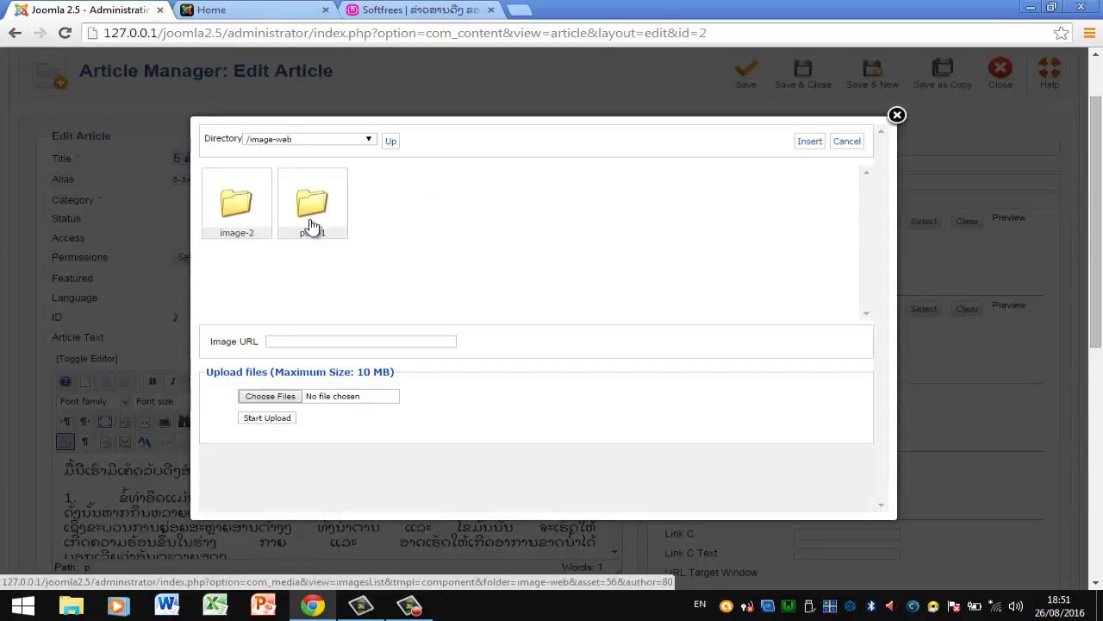
{"action": "left_click", "coordinate": [315, 221]}
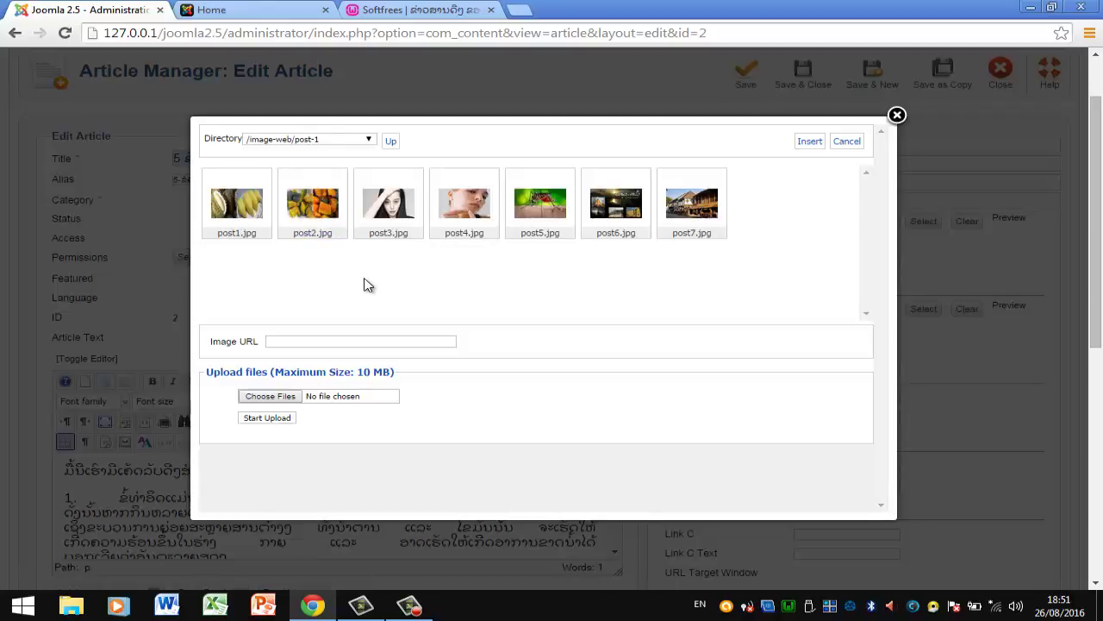
{"action": "left_click", "coordinate": [236, 202]}
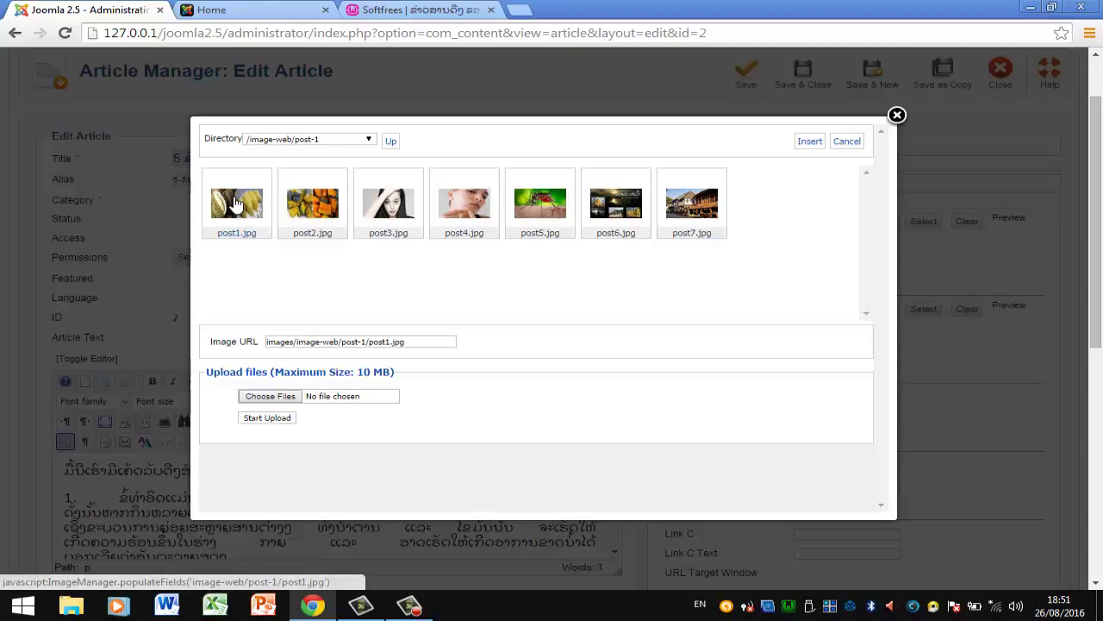
{"action": "left_click", "coordinate": [811, 142]}
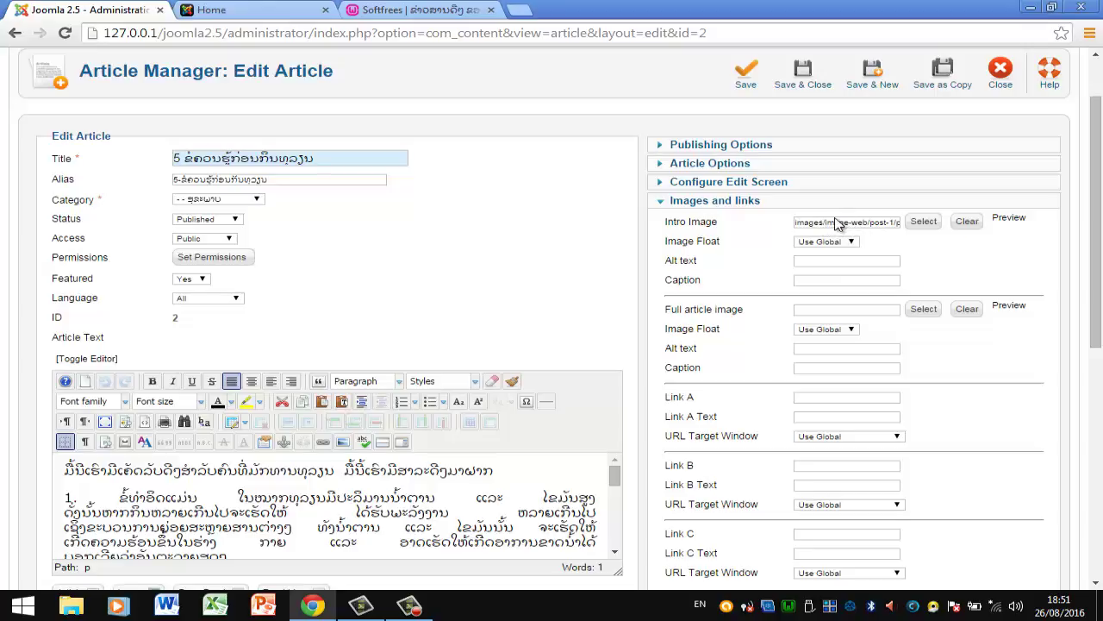
{"action": "left_click", "coordinate": [741, 76]}
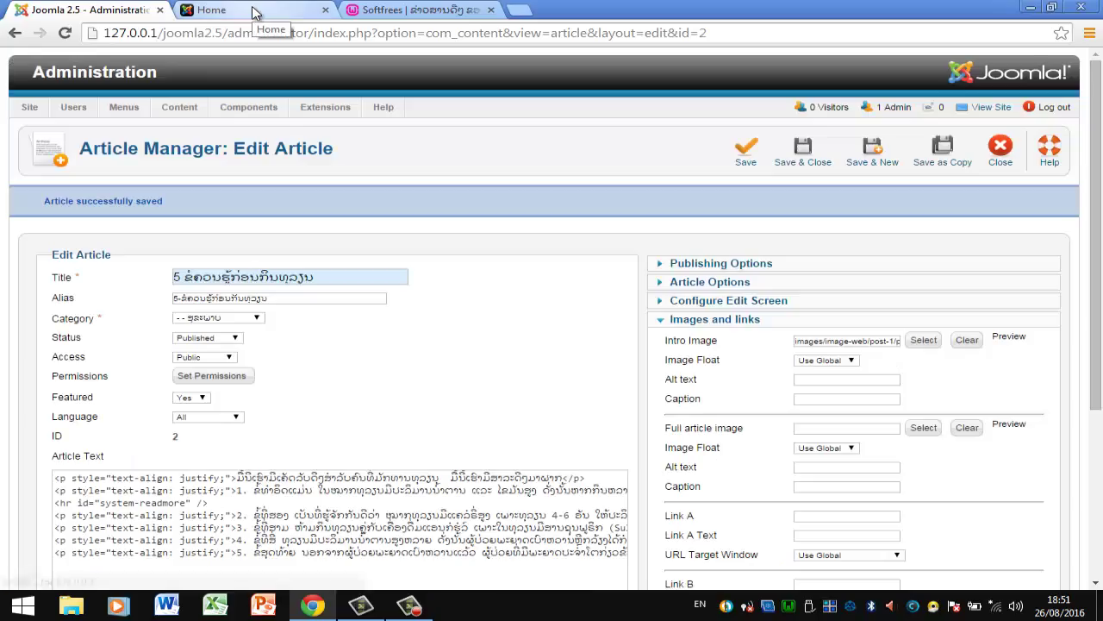
- Reload the site's home page and examine the edited article's intro image on page 2 of the article list
{"action": "left_click", "coordinate": [255, 11]}
{"action": "scroll", "coordinate": [325, 121], "scroll_direction": "up", "scroll_amount": 2}
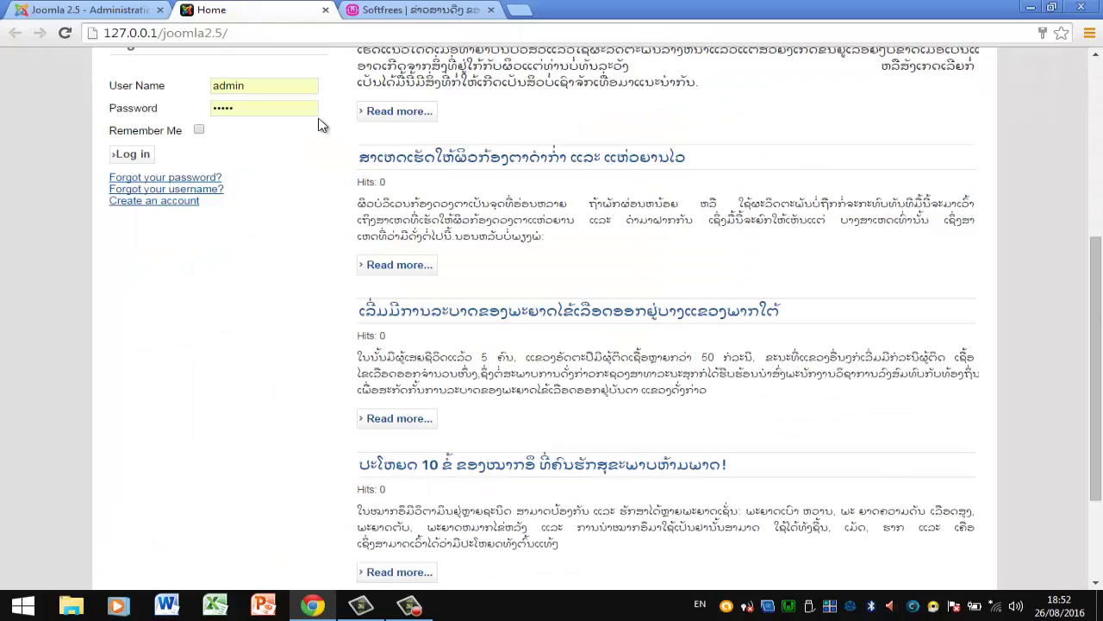
{"action": "left_click", "coordinate": [64, 33]}
{"action": "scroll", "coordinate": [512, 288], "scroll_direction": "down", "scroll_amount": 2}
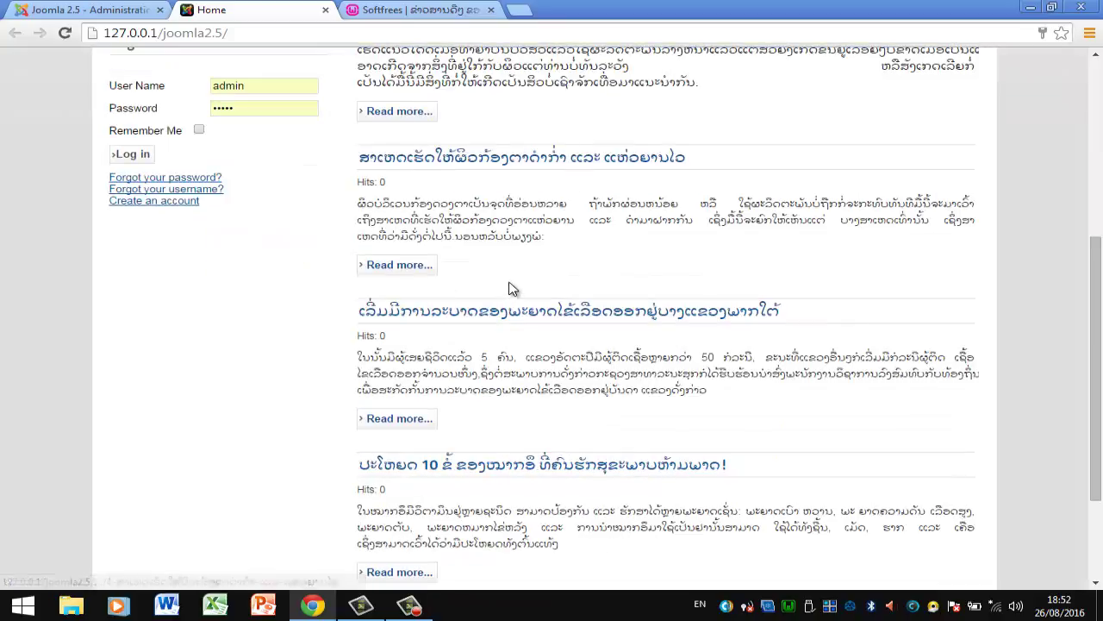
{"action": "scroll", "coordinate": [512, 288], "scroll_direction": "up", "scroll_amount": 2}
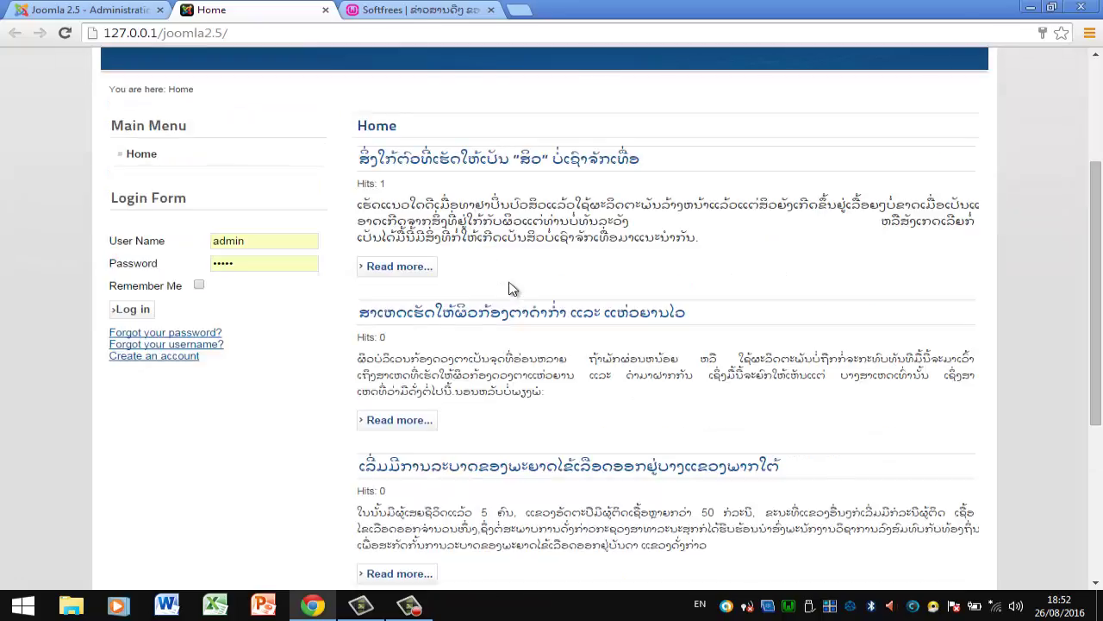
{"action": "scroll", "coordinate": [512, 288], "scroll_direction": "down", "scroll_amount": 3}
{"action": "scroll", "coordinate": [512, 283], "scroll_direction": "down", "scroll_amount": 1}
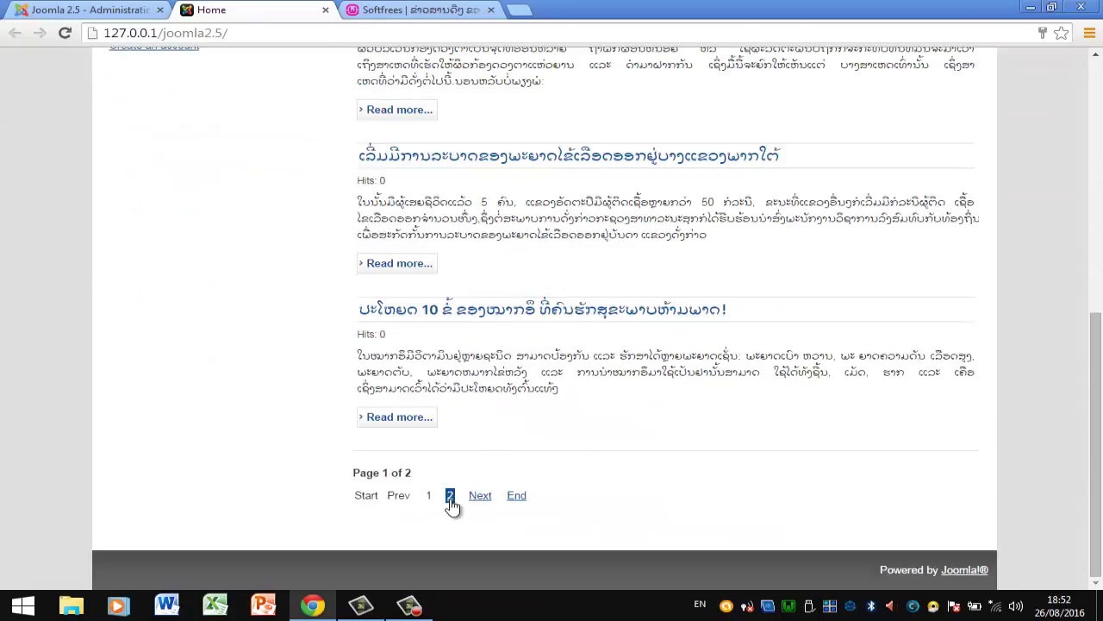
{"action": "left_click", "coordinate": [449, 494]}
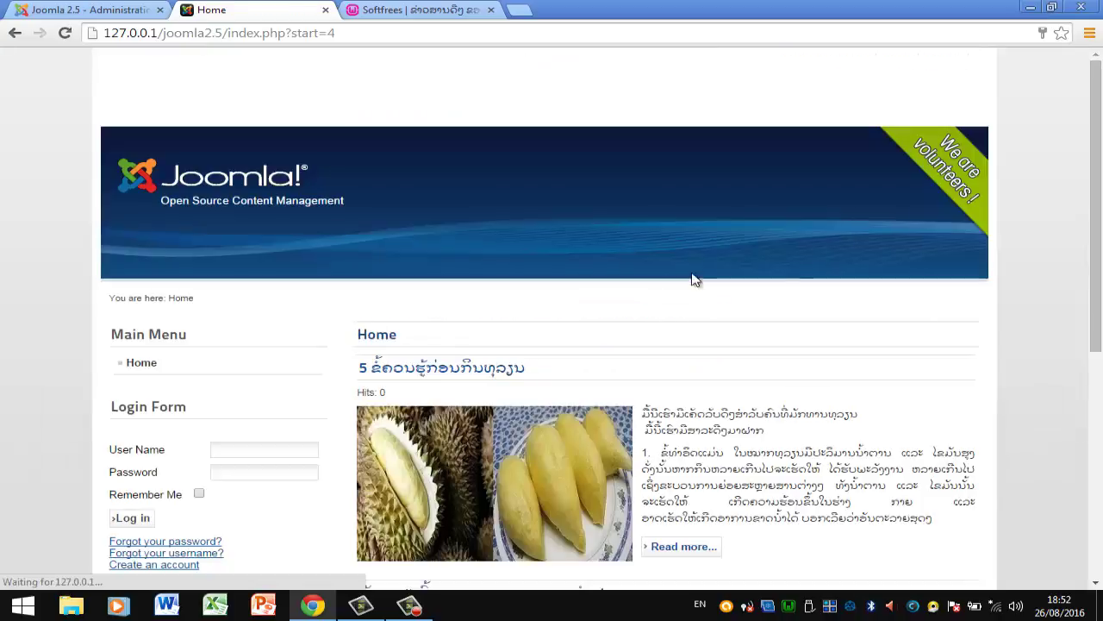
{"action": "scroll", "coordinate": [662, 362], "scroll_direction": "down", "scroll_amount": 2}
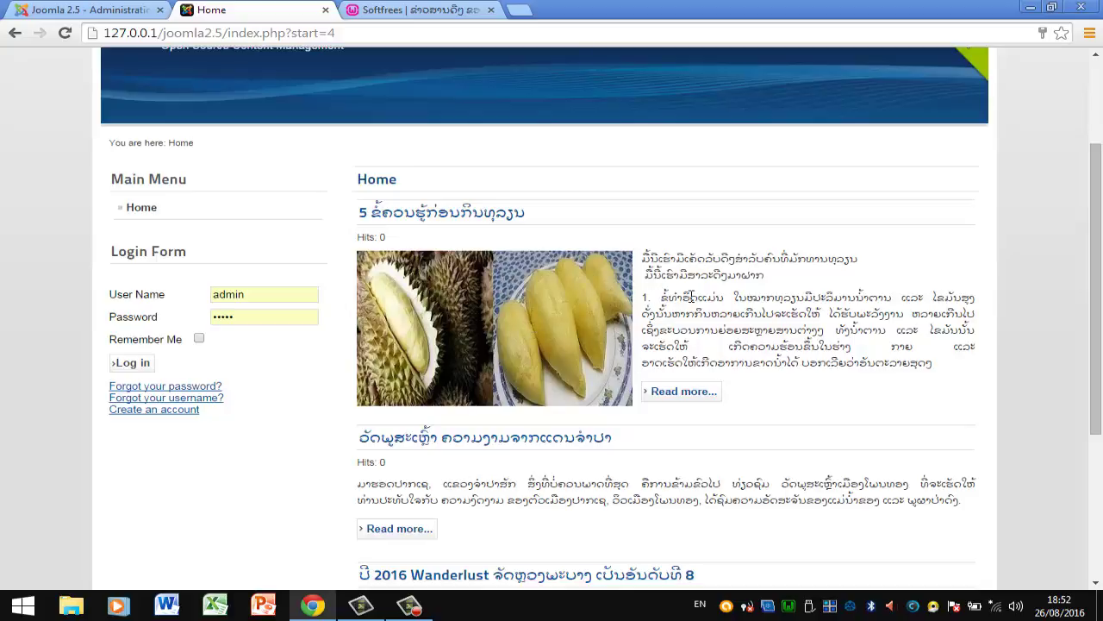
{"action": "scroll", "coordinate": [719, 298], "scroll_direction": "down", "scroll_amount": 1}
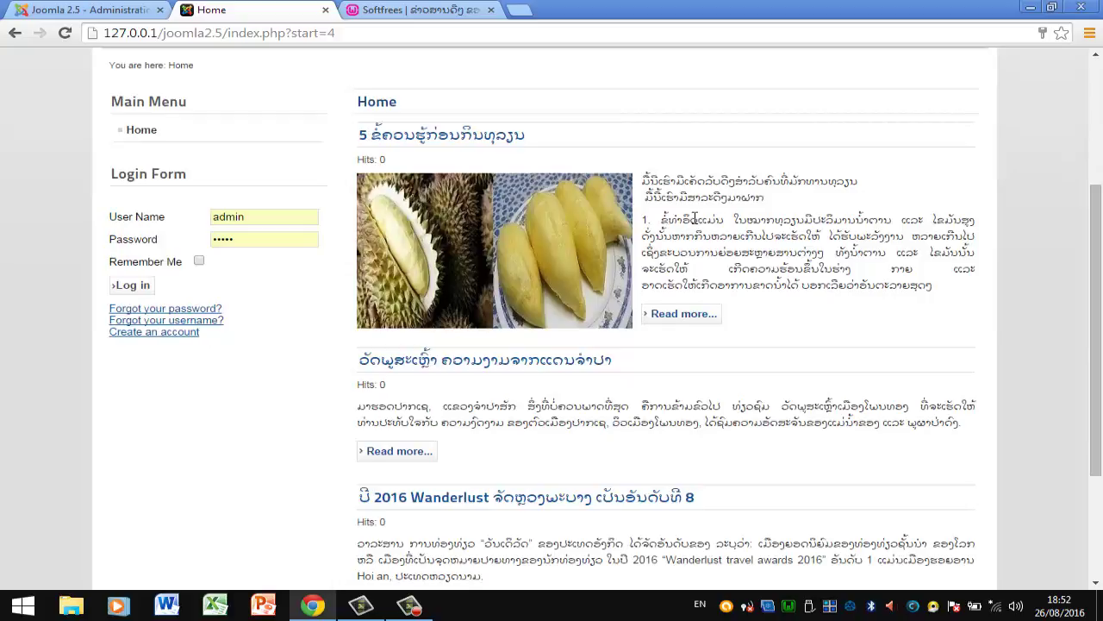
{"action": "scroll", "coordinate": [695, 221], "scroll_direction": "down", "scroll_amount": 2}
{"action": "scroll", "coordinate": [697, 233], "scroll_direction": "up", "scroll_amount": 3}
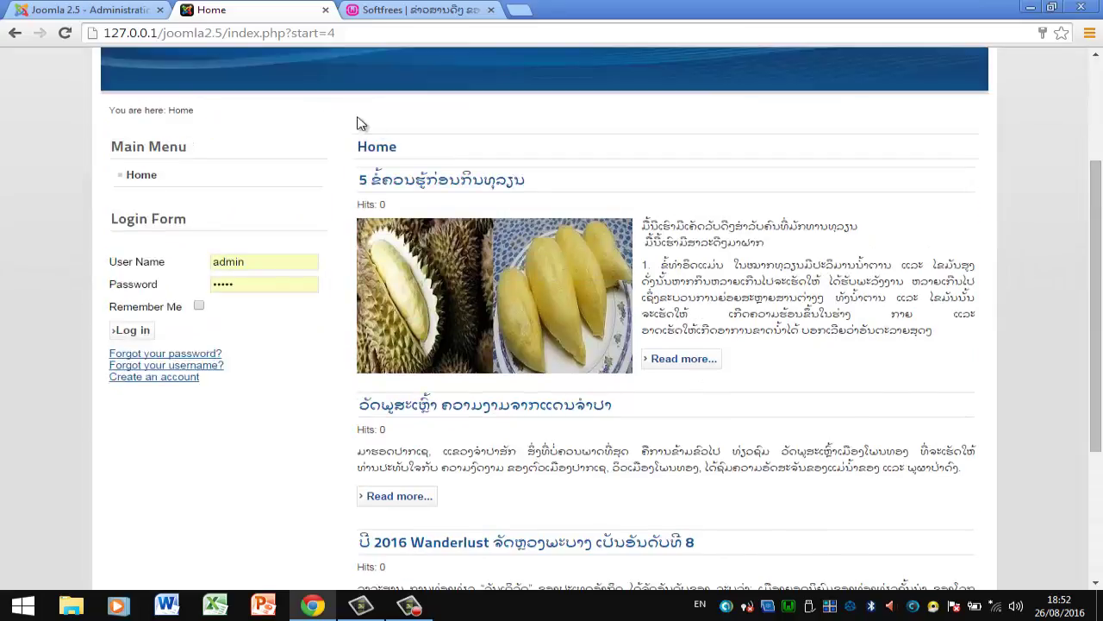
- Return to the administration and remove the uneven gaps from the first numbered paragraph of the open article's text
{"action": "left_click", "coordinate": [86, 10]}
{"action": "scroll", "coordinate": [371, 386], "scroll_direction": "down", "scroll_amount": 3}
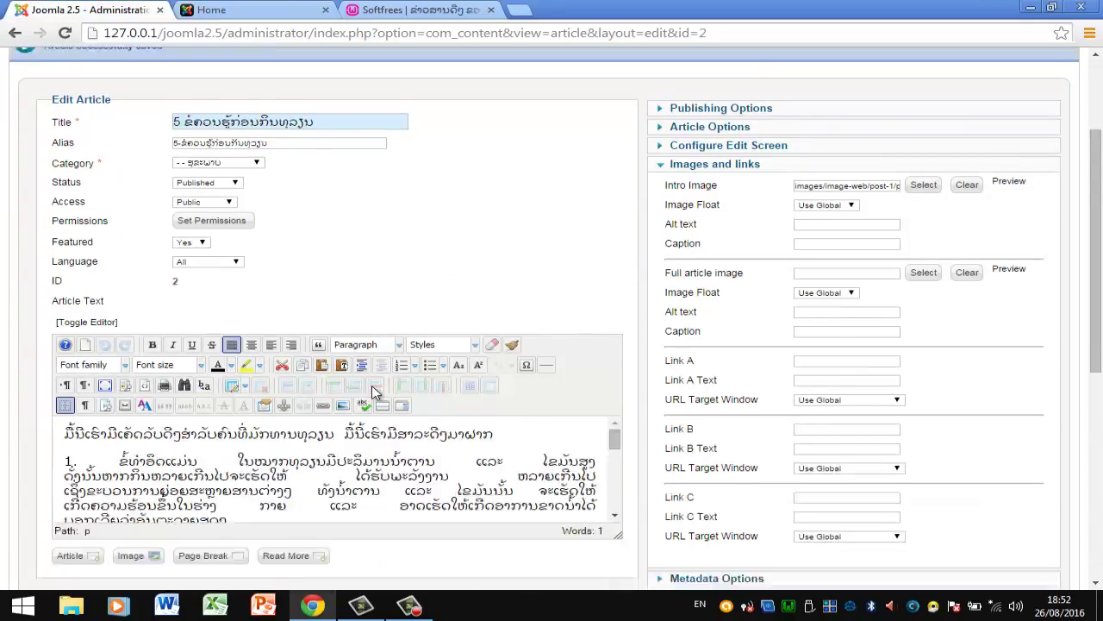
{"action": "scroll", "coordinate": [366, 392], "scroll_direction": "down", "scroll_amount": 4}
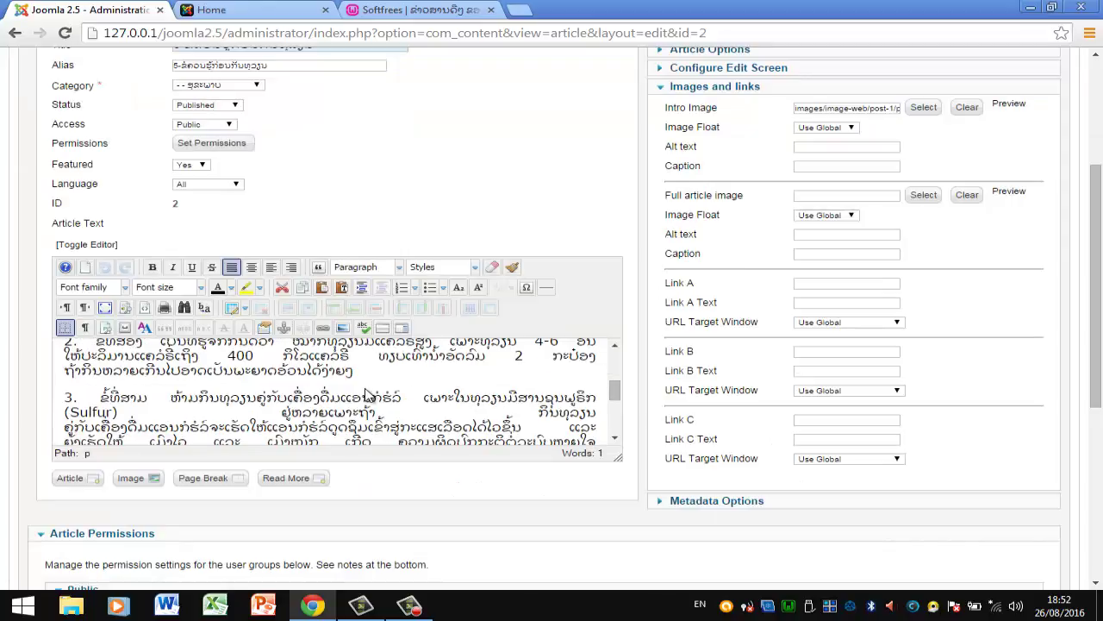
{"action": "scroll", "coordinate": [365, 394], "scroll_direction": "up", "scroll_amount": 4}
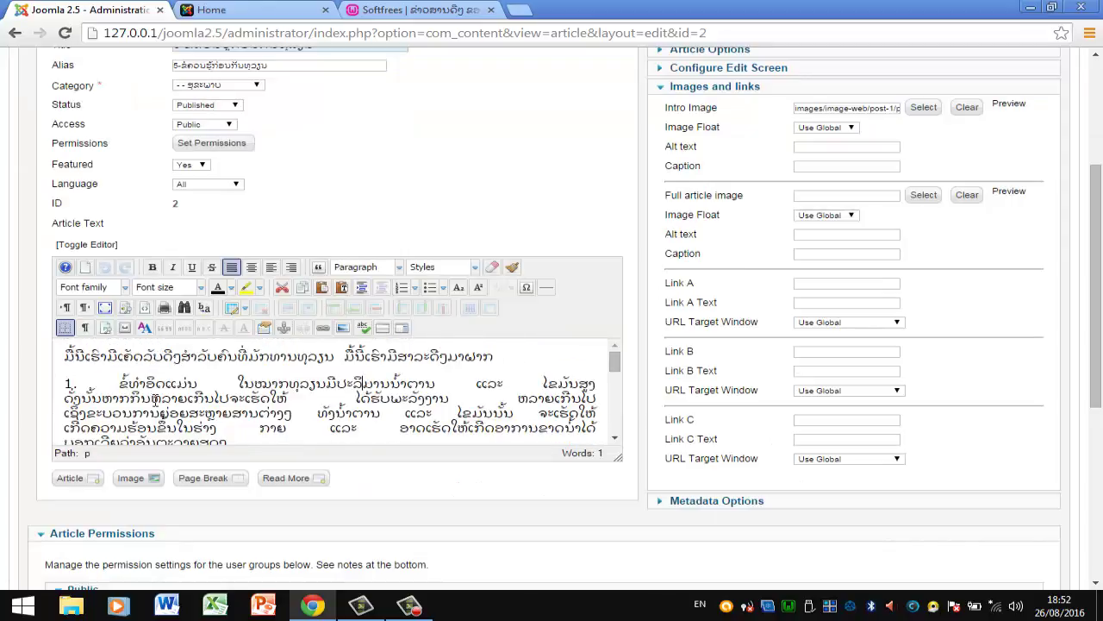
{"action": "key", "text": "BackSpace"}
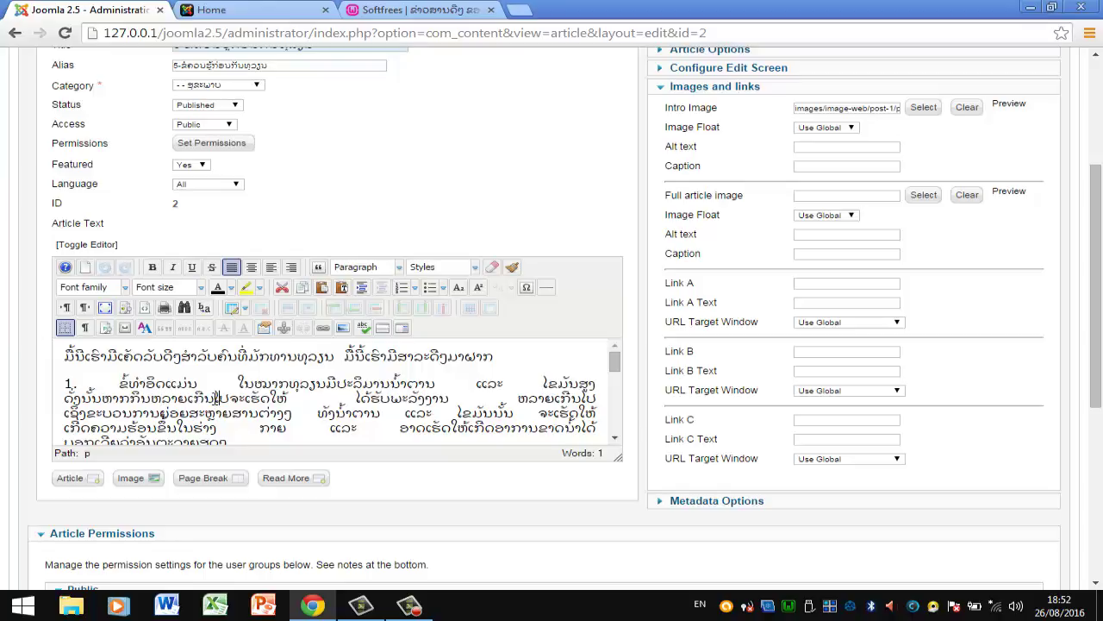
{"action": "key", "text": "BackSpace"}
{"action": "key", "text": "BackSpace"}
{"action": "scroll", "coordinate": [186, 398], "scroll_direction": "down", "scroll_amount": 1}
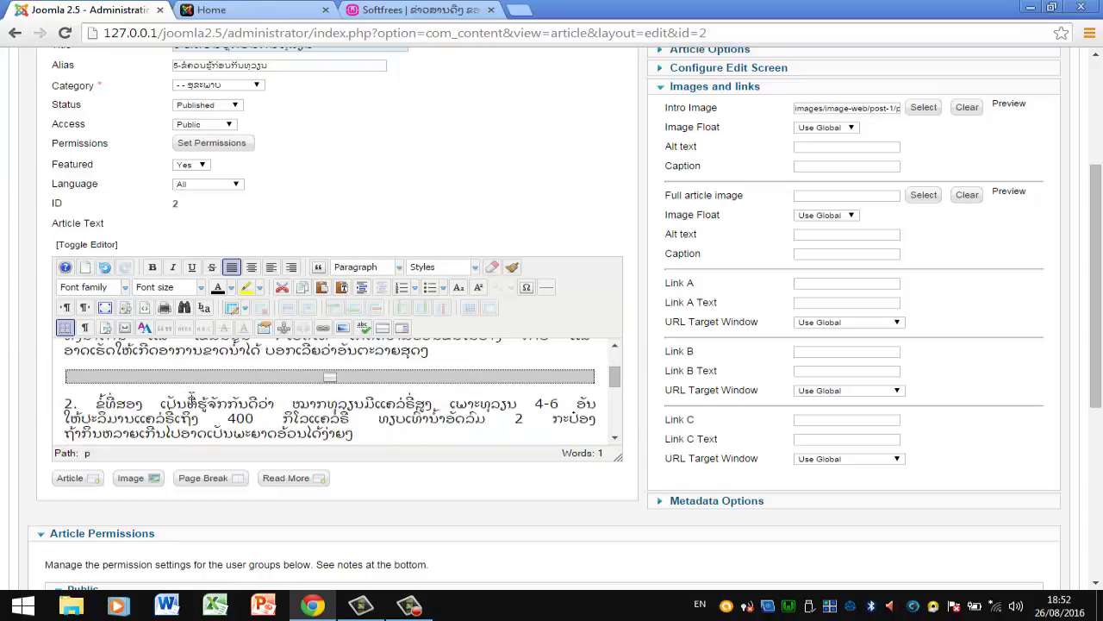
{"action": "scroll", "coordinate": [190, 398], "scroll_direction": "up", "scroll_amount": 1}
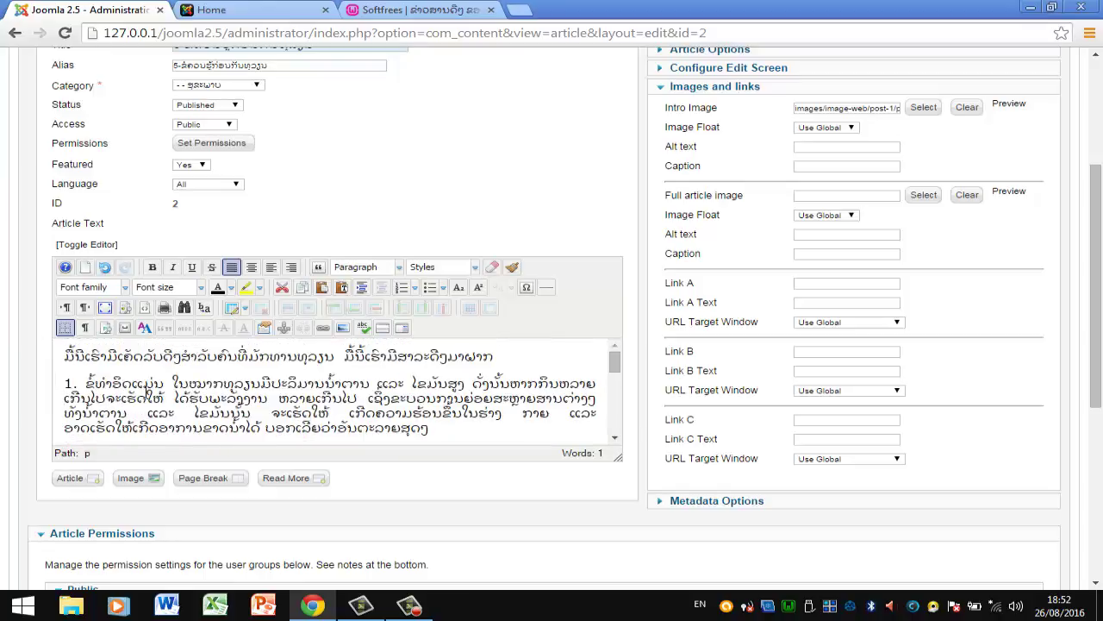
- Adjust the word spacing around "ທັງ ນ້ຳຕານ" and "ຫລາຍເກີນໄປ" in the first numbered paragraph, and save and close the article
{"action": "left_click", "coordinate": [101, 413]}
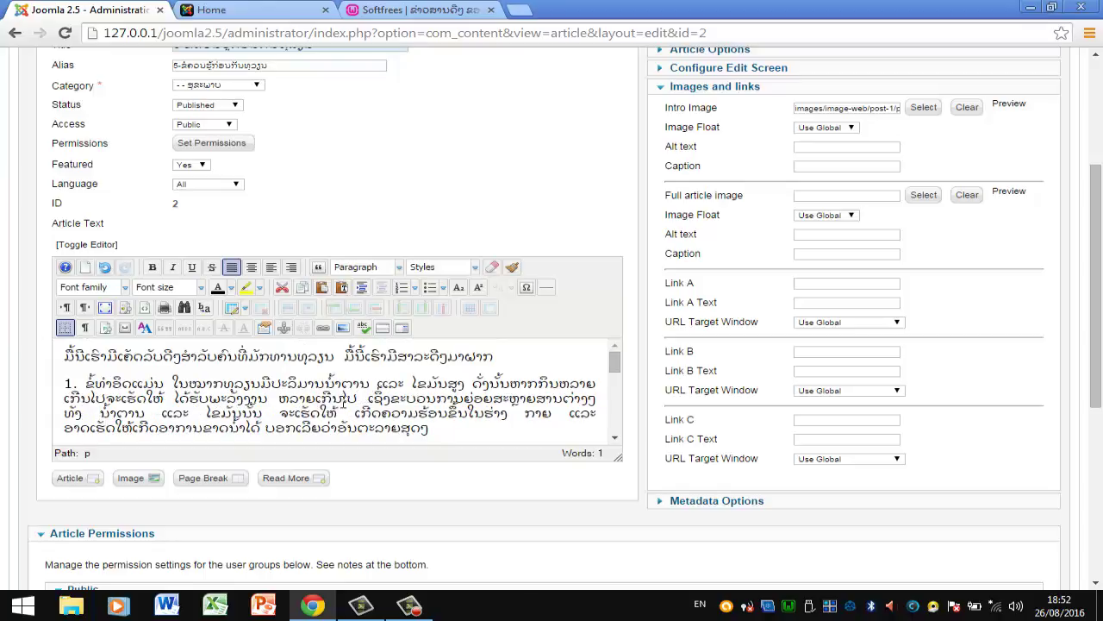
{"action": "left_click", "coordinate": [280, 399]}
{"action": "key", "text": "BackSpace"}
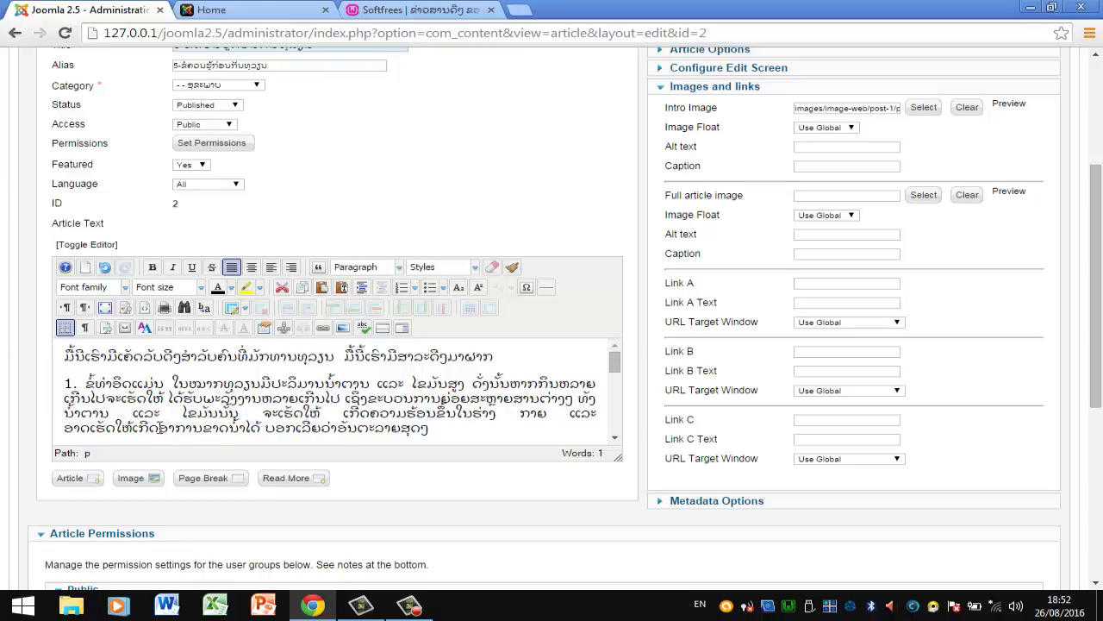
{"action": "left_click", "coordinate": [159, 427]}
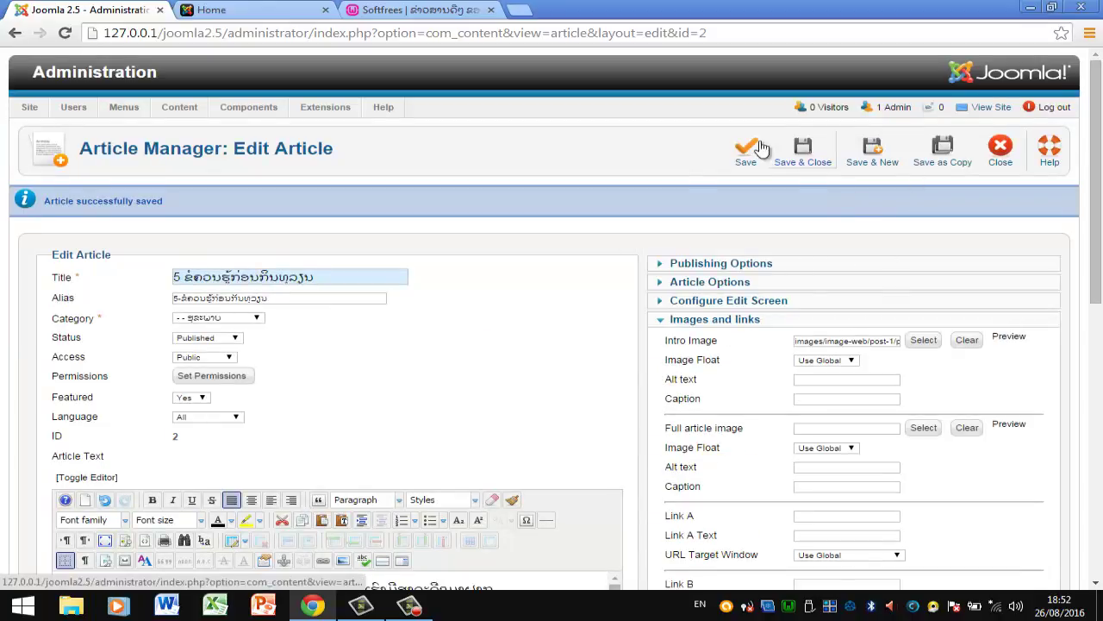
{"action": "left_click", "coordinate": [761, 149]}
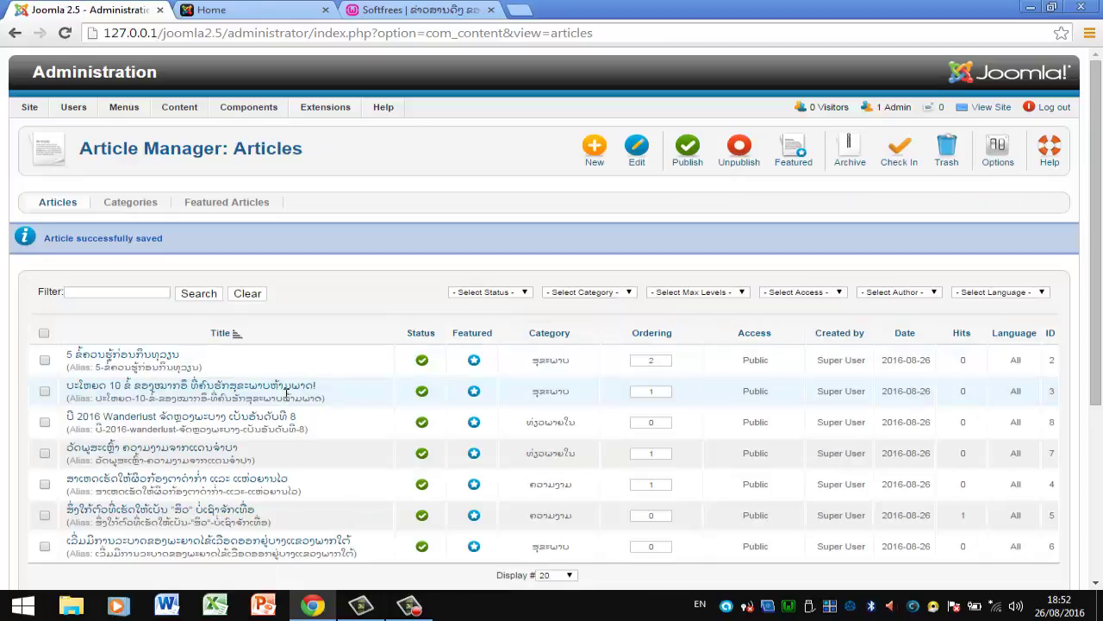
- Set the intro image of the article "ປະໂຫຍດ 10 ຂໍ້ ຂອງໝາກອຶ ທີ່ຄົນຮັກສຸຂະພາບຫ້າມພາດ!" to post2.jpg from image-web/post-1, and save and close it
{"action": "left_click", "coordinate": [145, 391]}
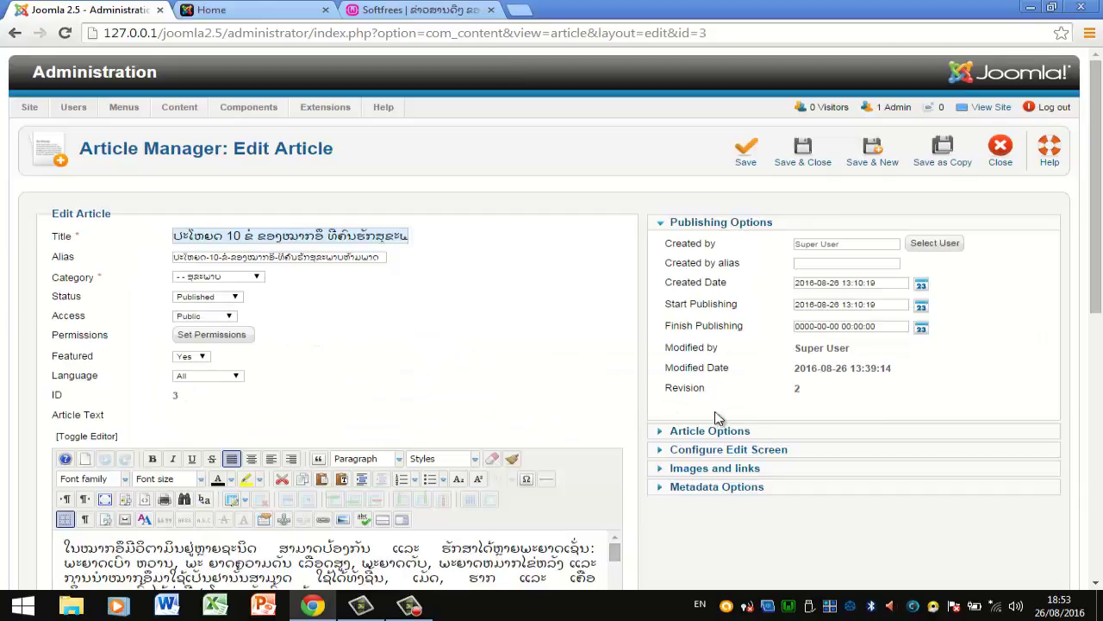
{"action": "left_click", "coordinate": [662, 471]}
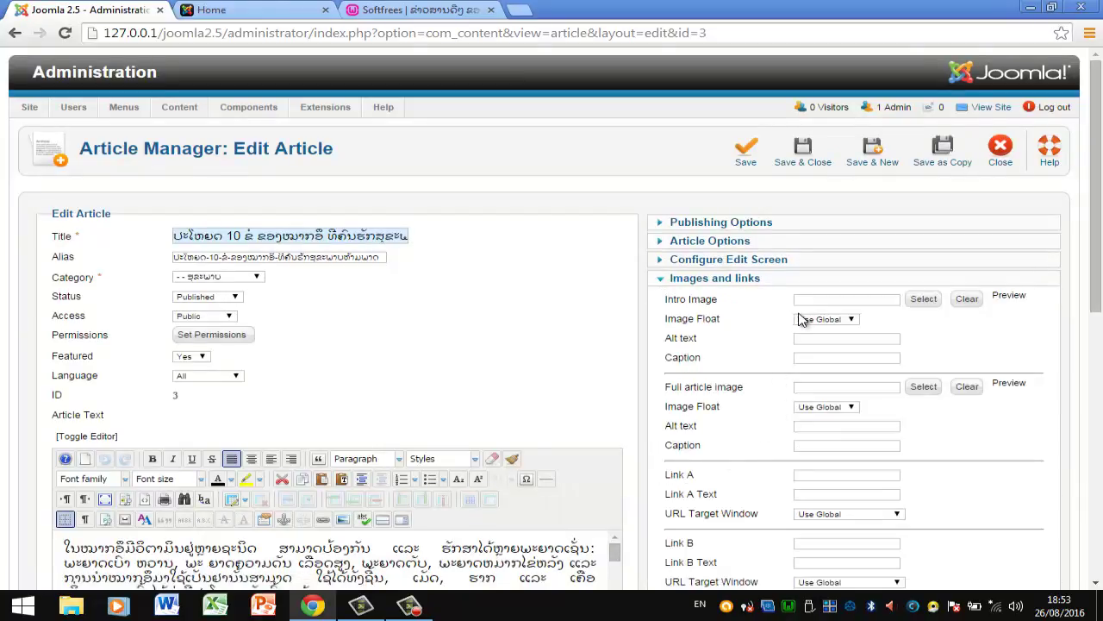
{"action": "left_click", "coordinate": [922, 301]}
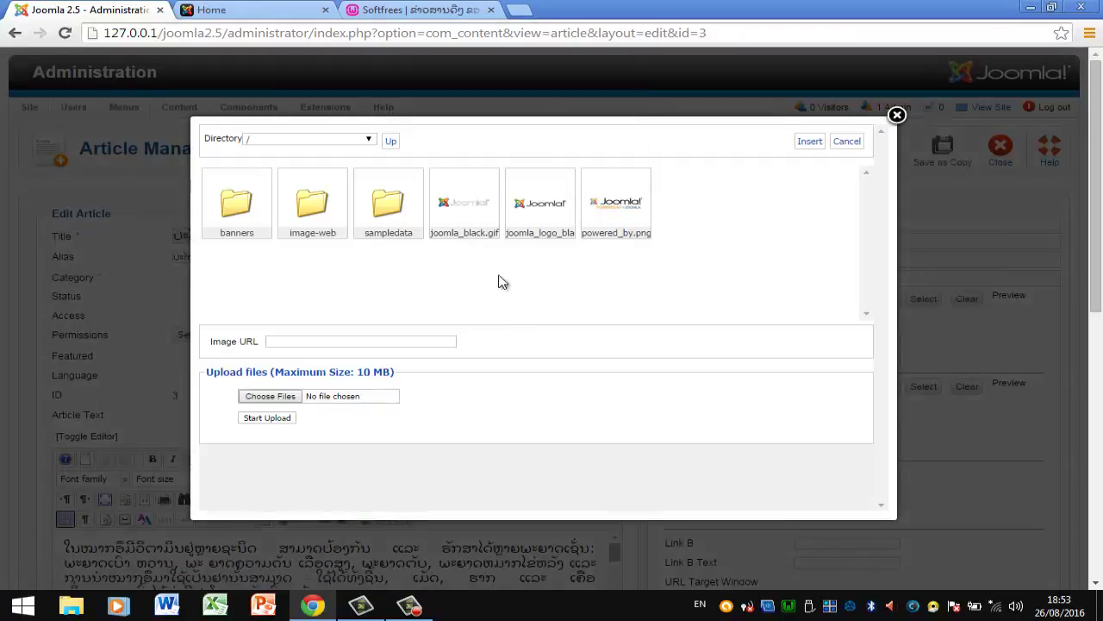
{"action": "left_click", "coordinate": [312, 215]}
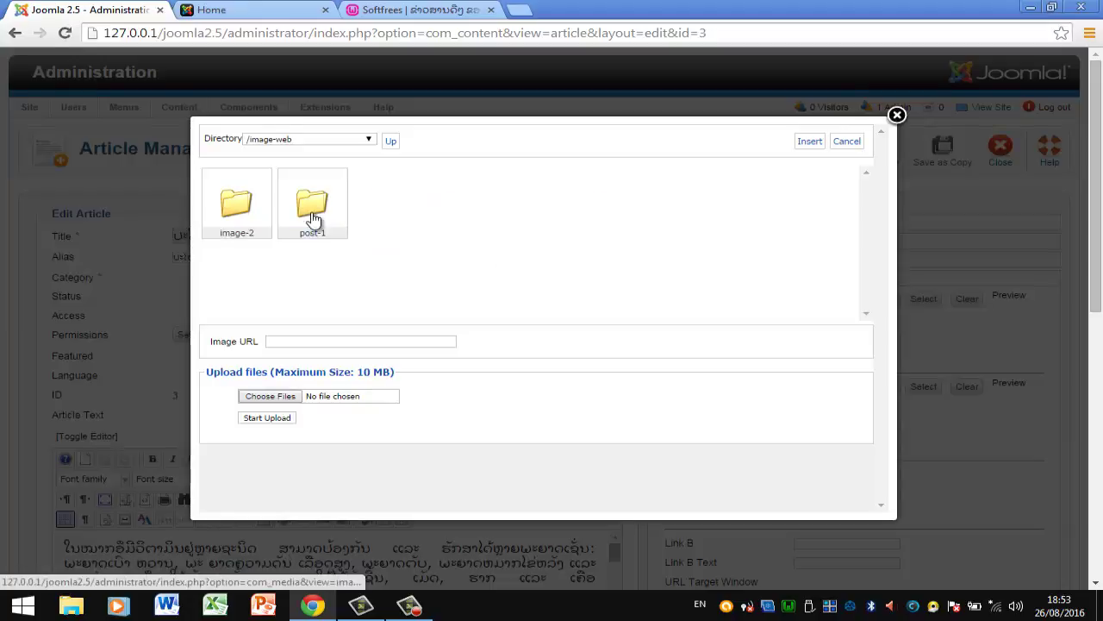
{"action": "left_click", "coordinate": [310, 206]}
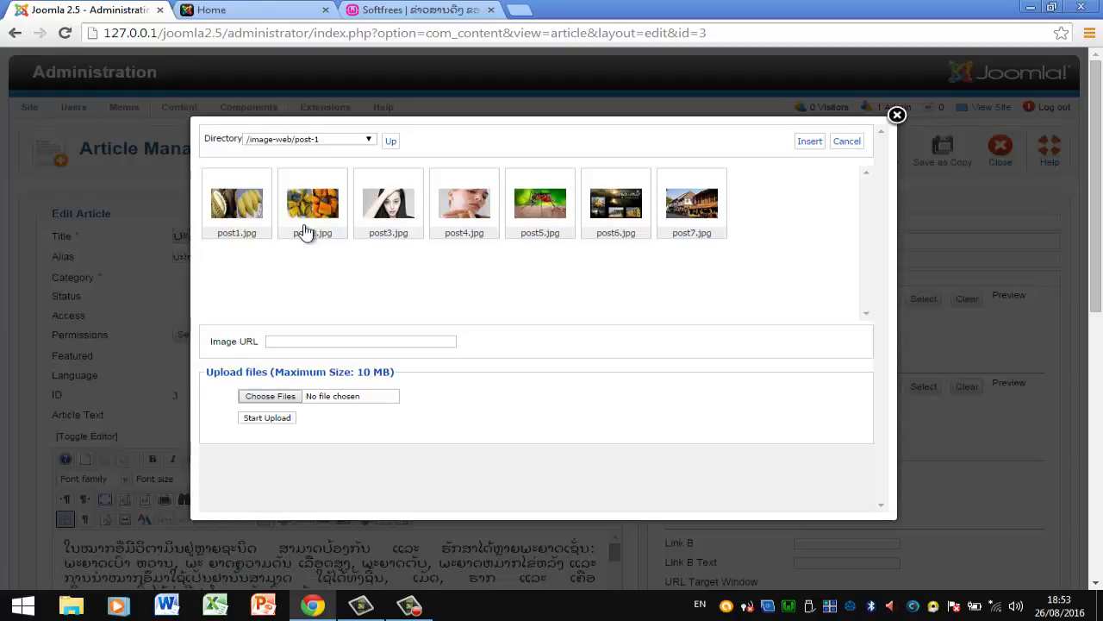
{"action": "left_click", "coordinate": [310, 208]}
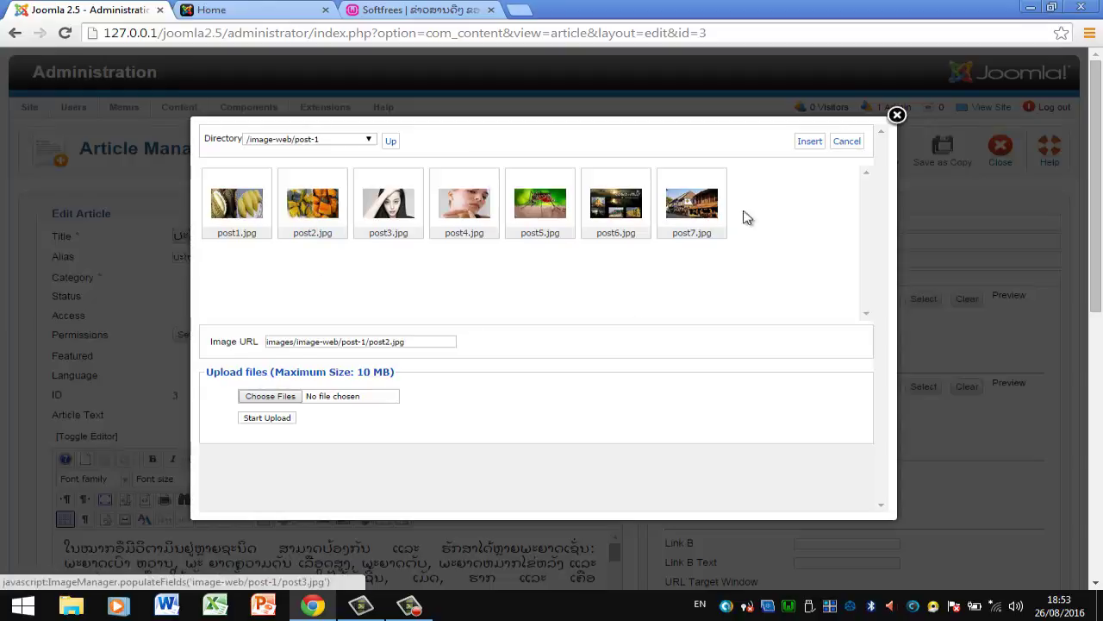
{"action": "left_click", "coordinate": [809, 142]}
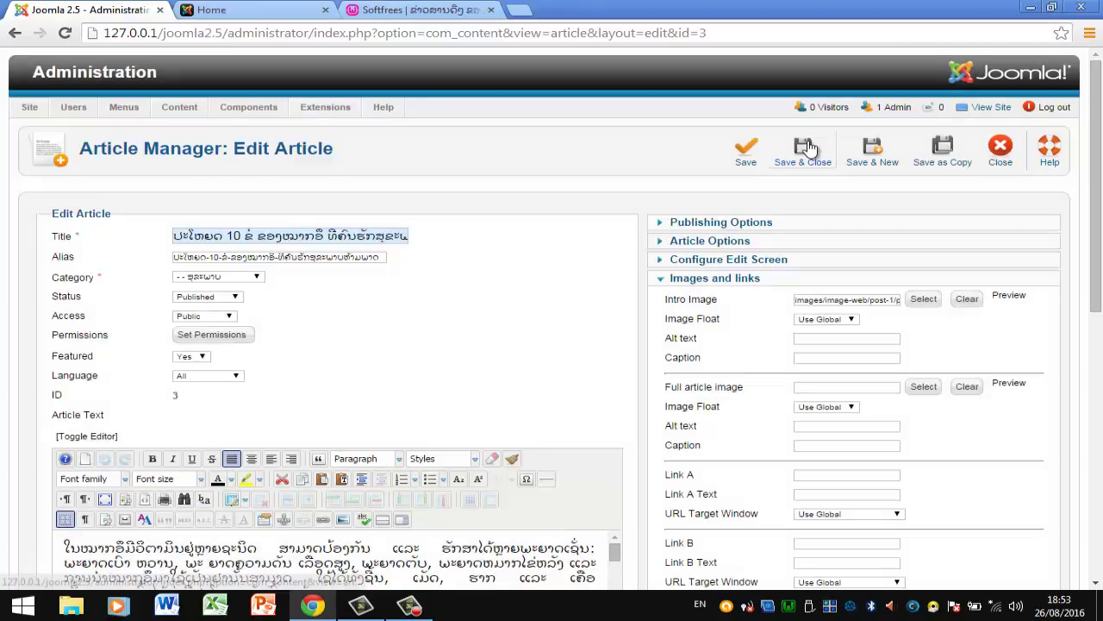
{"action": "left_click", "coordinate": [820, 161]}
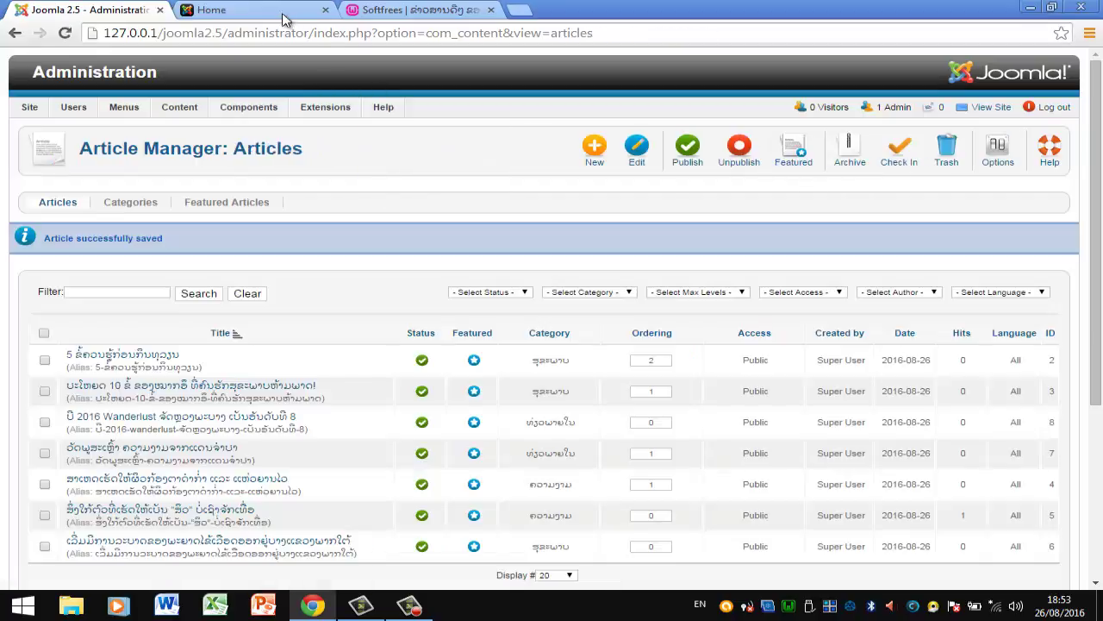
- Switch to the site's home page and examine the edited article's intro image on page 1 of the article list
{"action": "left_click", "coordinate": [281, 14]}
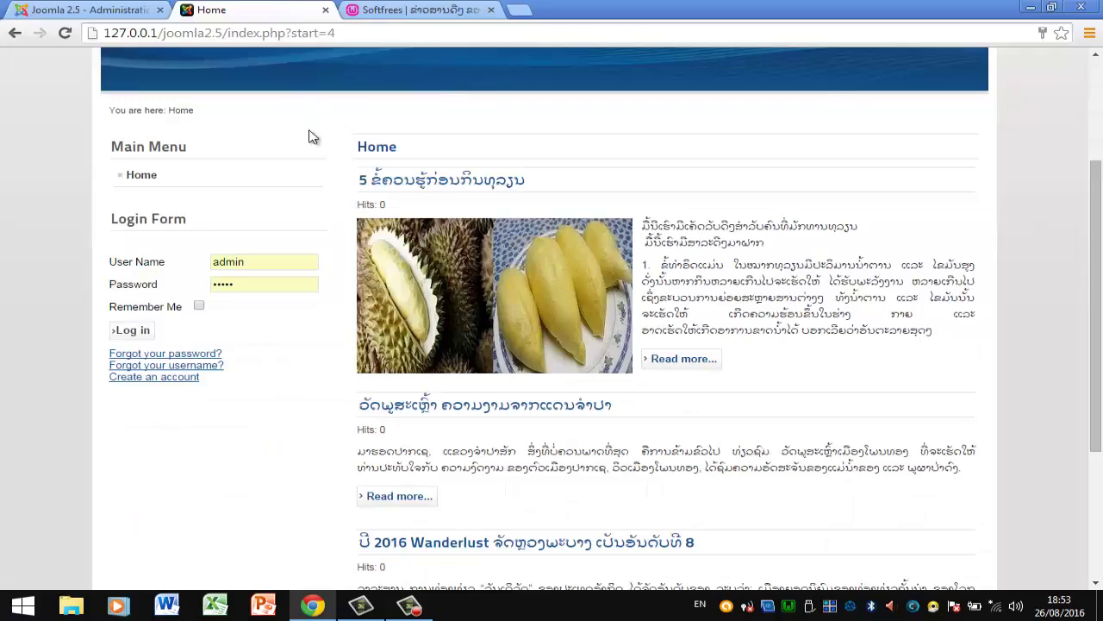
{"action": "scroll", "coordinate": [278, 280], "scroll_direction": "down", "scroll_amount": 3}
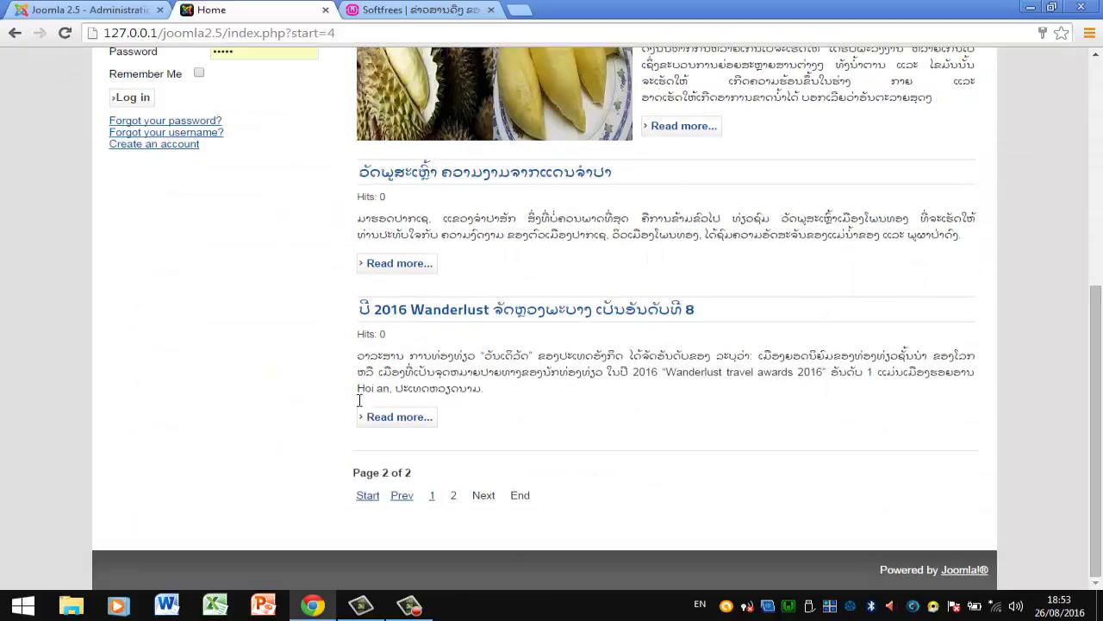
{"action": "left_click", "coordinate": [432, 498]}
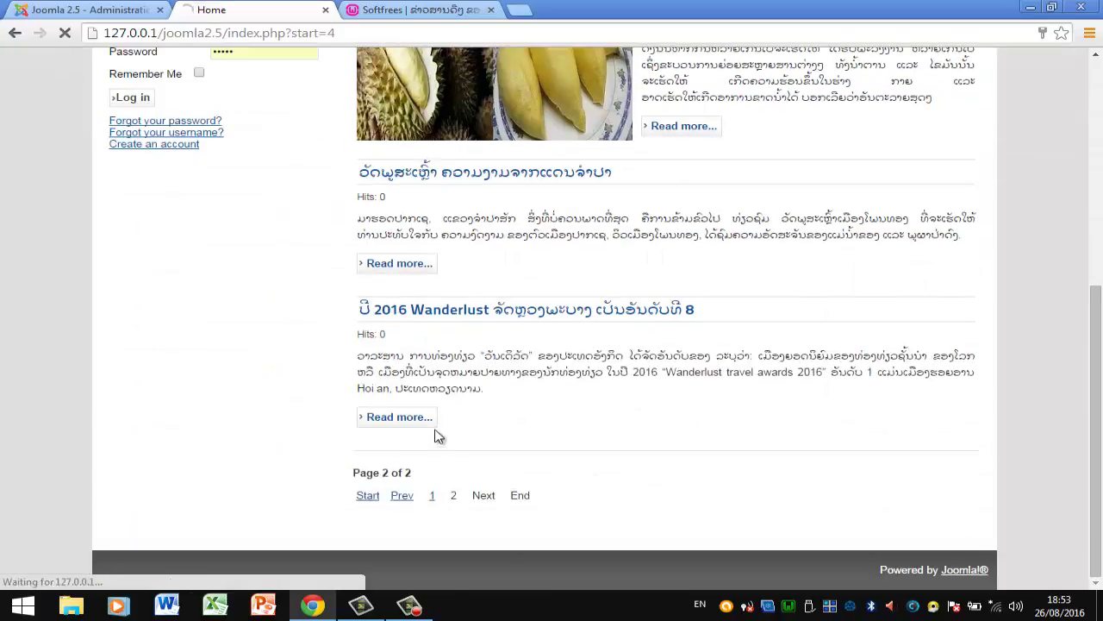
{"action": "scroll", "coordinate": [283, 334], "scroll_direction": "down", "scroll_amount": 5}
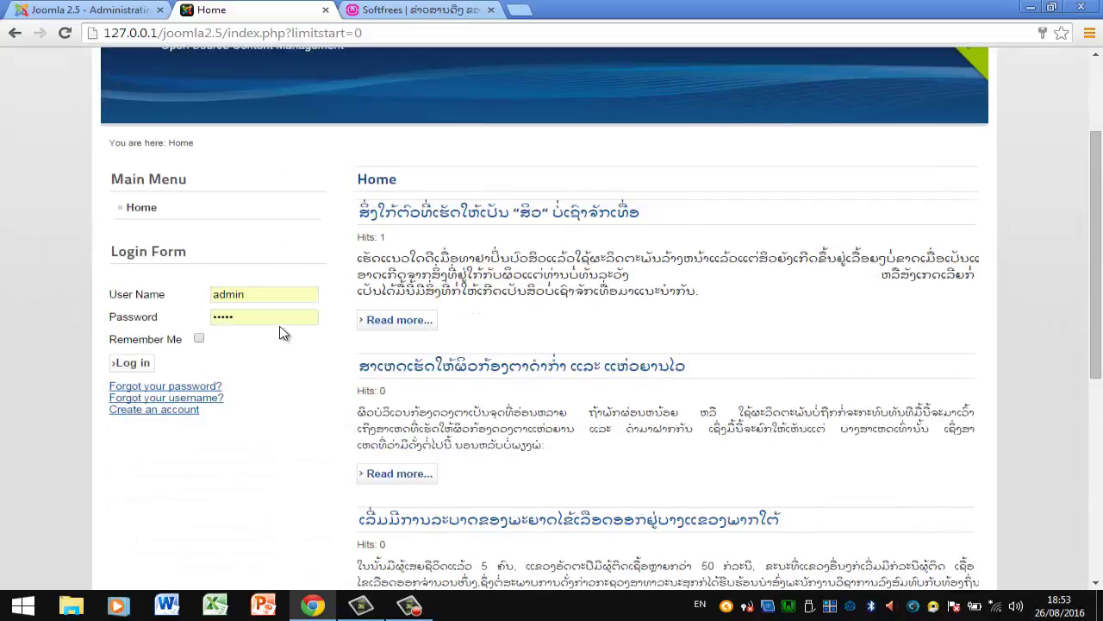
{"action": "scroll", "coordinate": [283, 334], "scroll_direction": "down", "scroll_amount": 1}
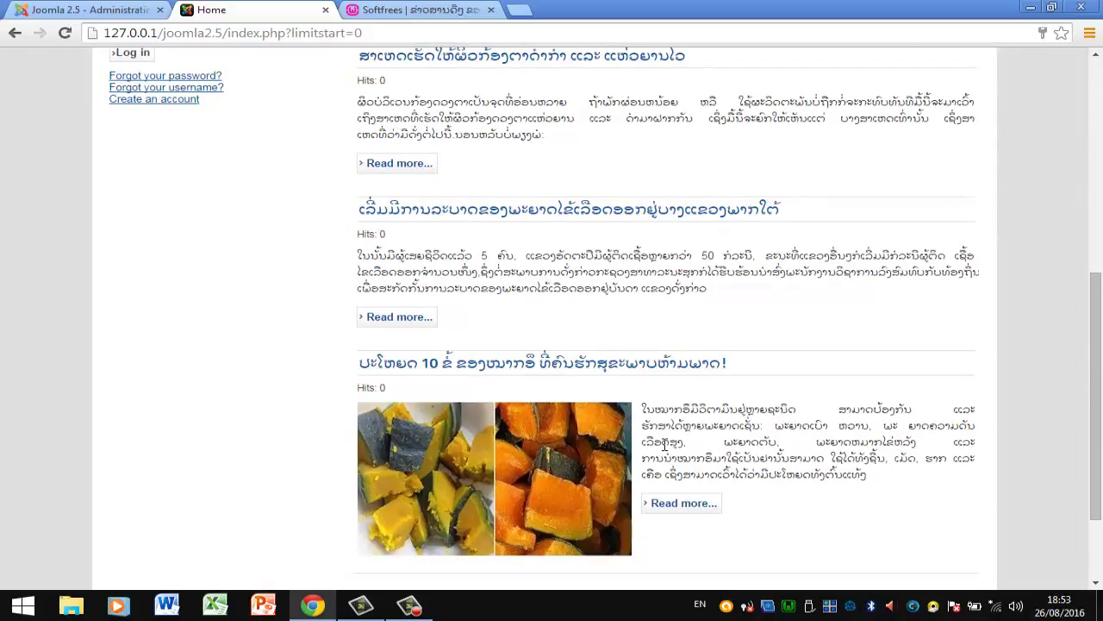
- Return to the administration and set the "ປີ 2016 Wanderlust" article's intro image to post7.jpg from the image-web/post-1 folder
{"action": "left_click", "coordinate": [86, 9]}
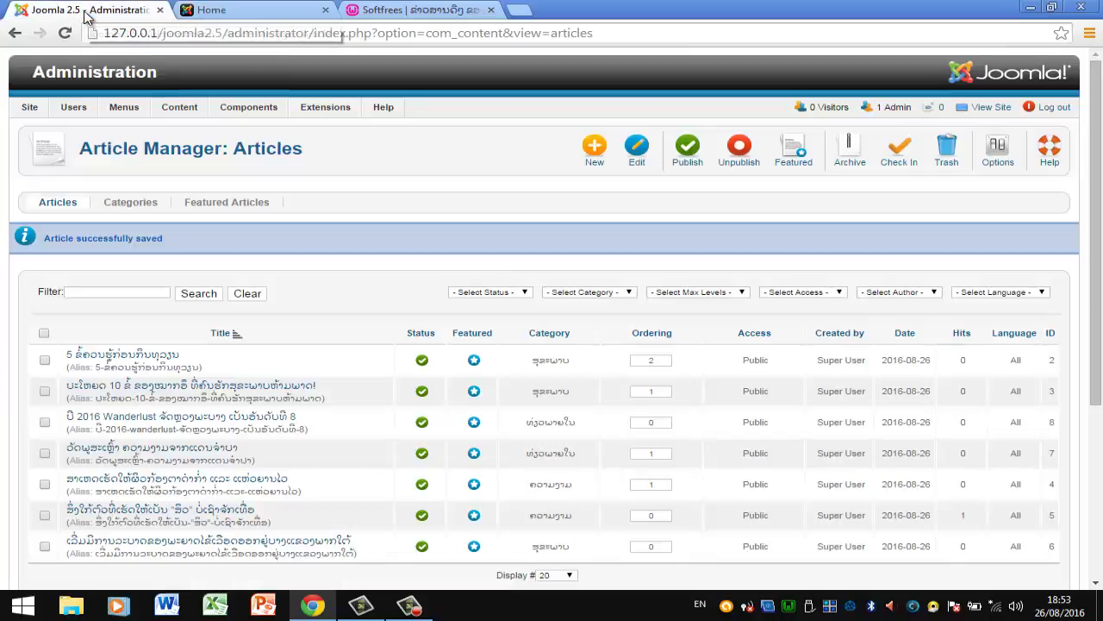
{"action": "left_click", "coordinate": [173, 417]}
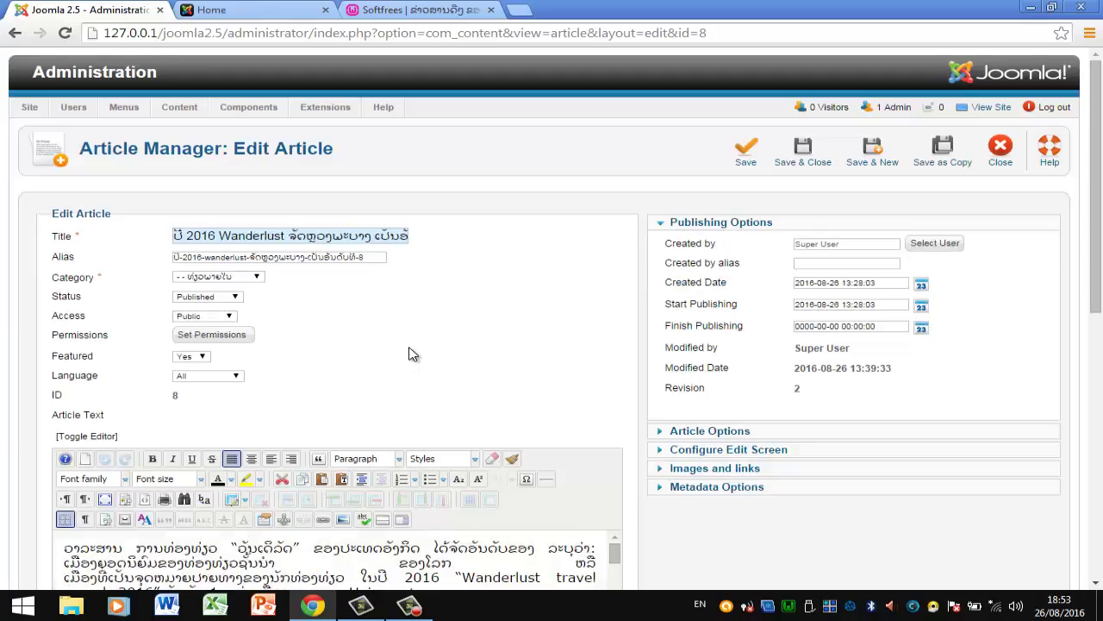
{"action": "scroll", "coordinate": [437, 345], "scroll_direction": "down", "scroll_amount": 1}
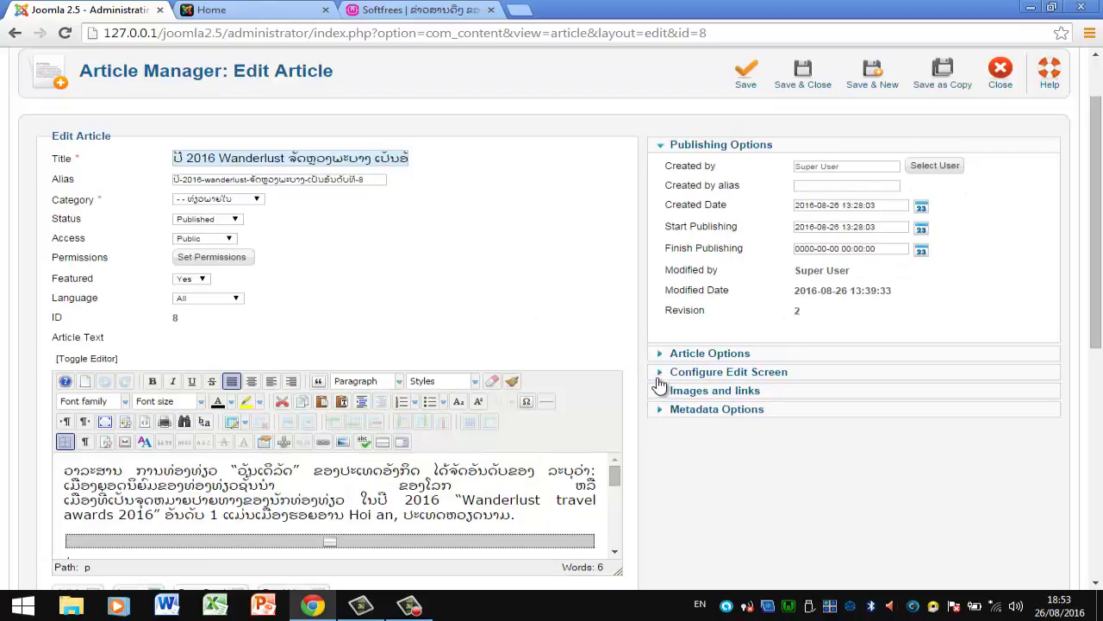
{"action": "left_click", "coordinate": [660, 394]}
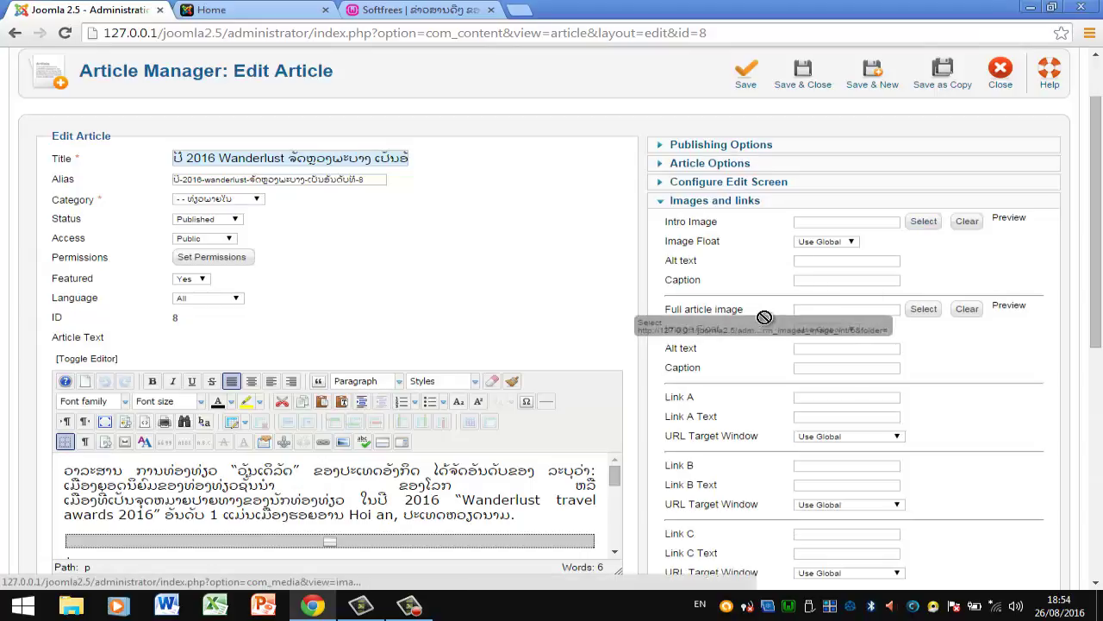
{"action": "left_click", "coordinate": [923, 222]}
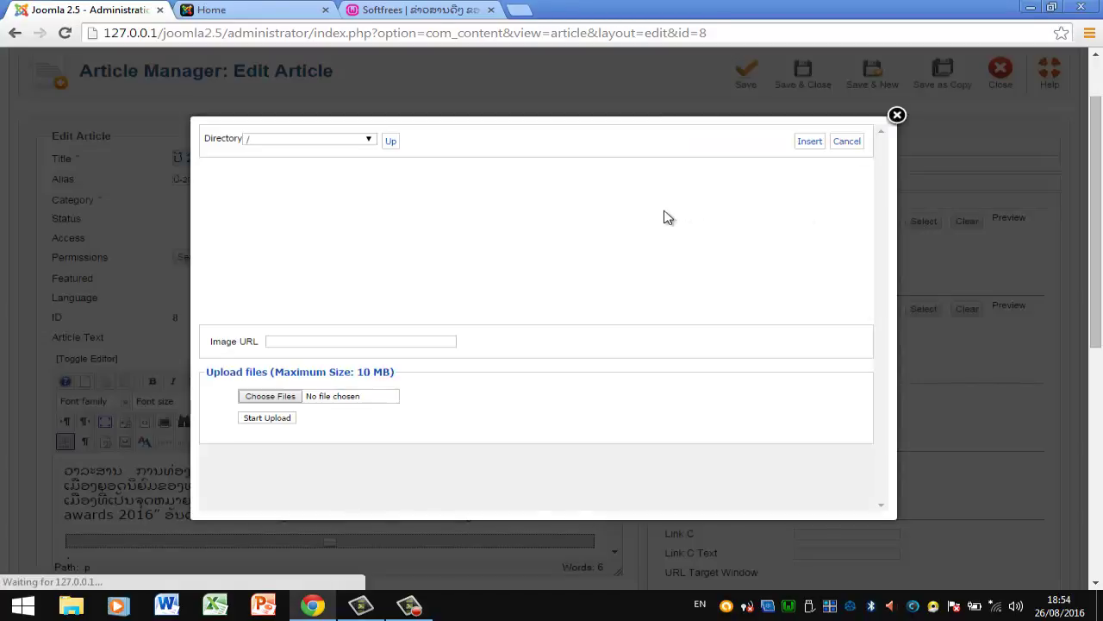
{"action": "left_click", "coordinate": [317, 218]}
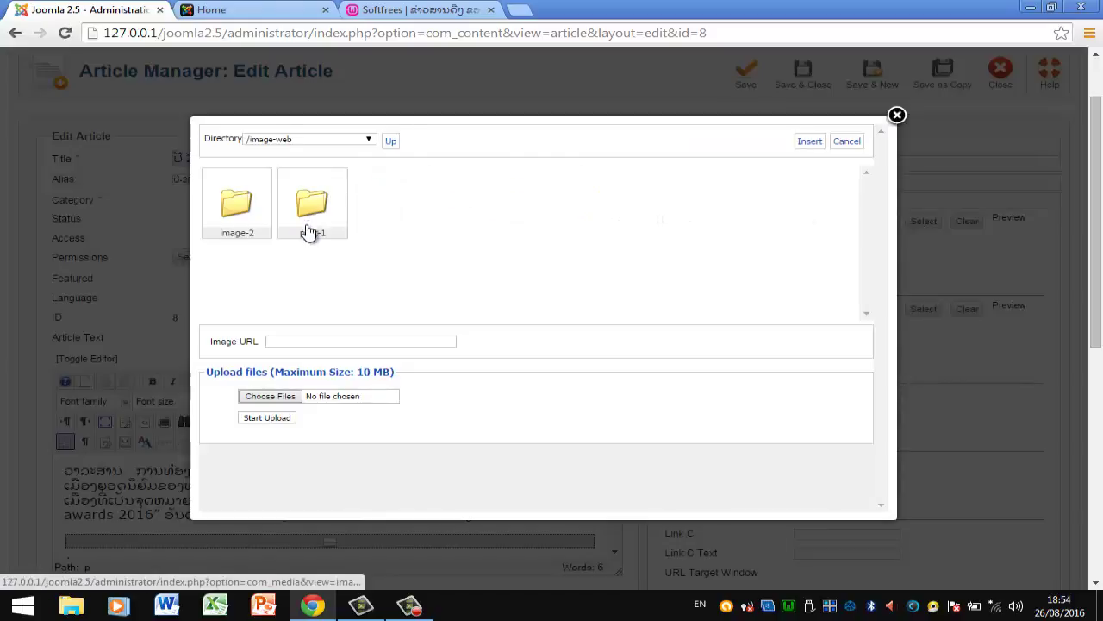
{"action": "left_click", "coordinate": [315, 218]}
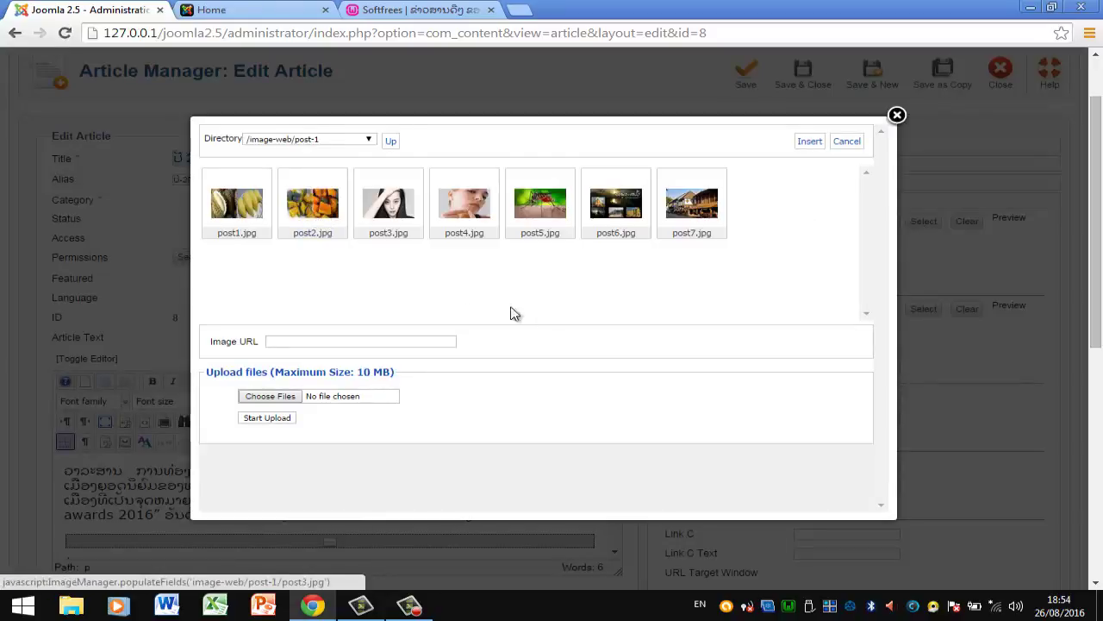
{"action": "left_click", "coordinate": [693, 205]}
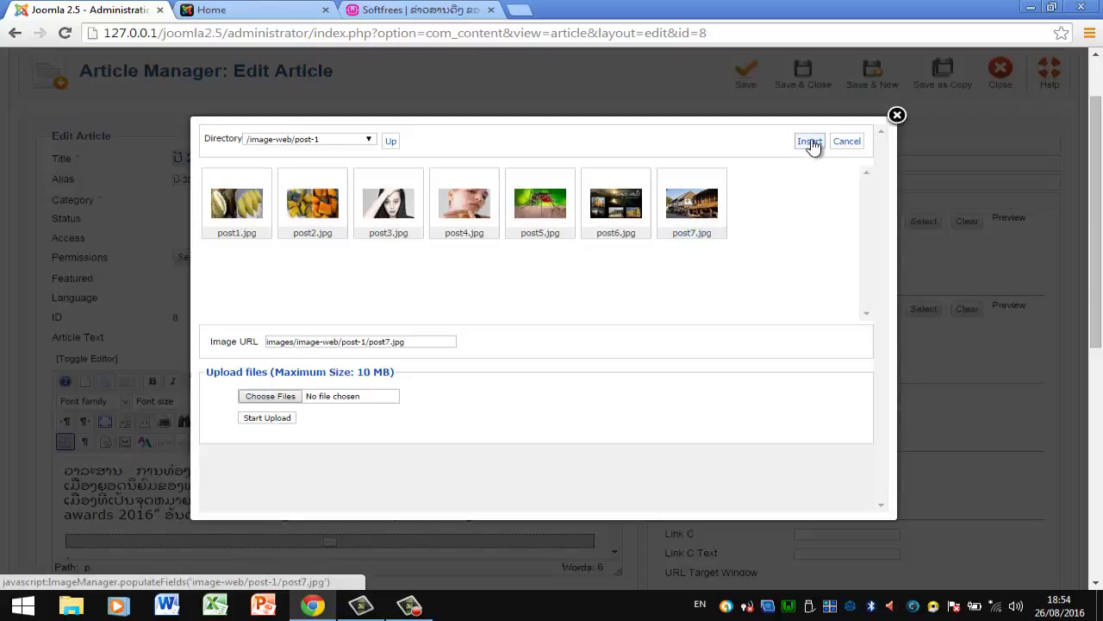
{"action": "left_click", "coordinate": [810, 140]}
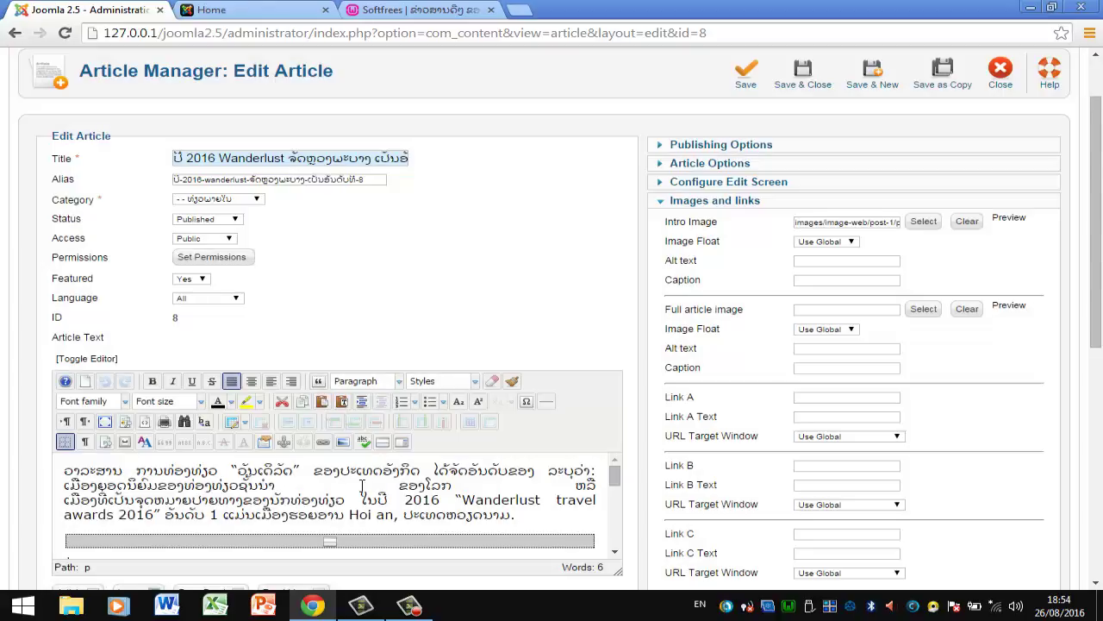
- Tidy the word spacing in the article's introductory paragraph above the read-more break so its lines flow evenly
{"action": "scroll", "coordinate": [362, 485], "scroll_direction": "down", "scroll_amount": 5}
{"action": "scroll", "coordinate": [362, 485], "scroll_direction": "up", "scroll_amount": 5}
{"action": "left_click", "coordinate": [100, 486]}
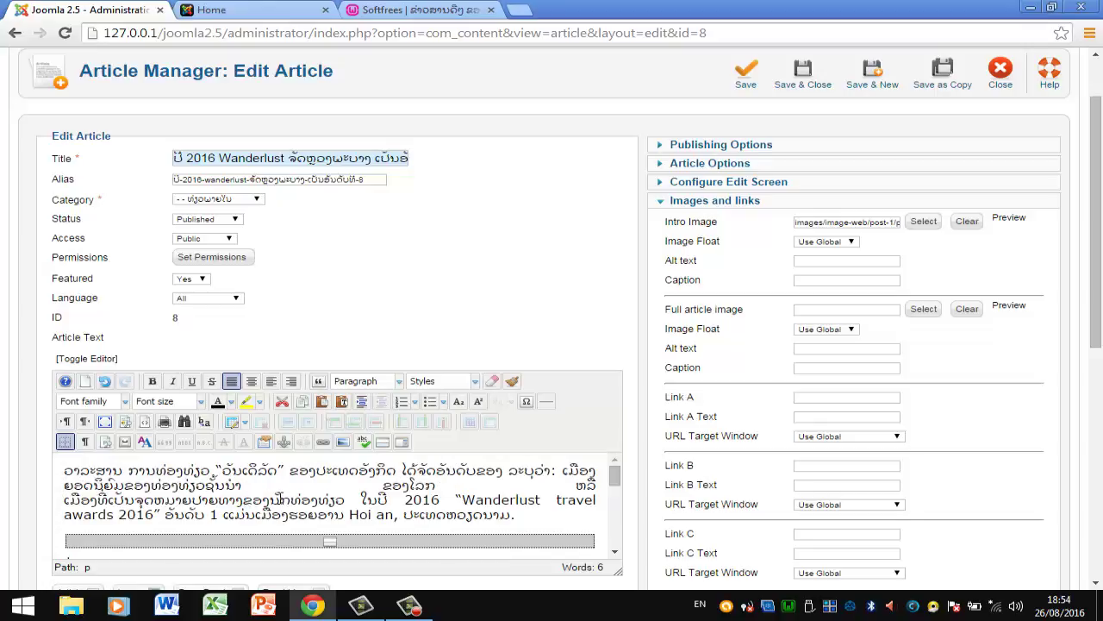
{"action": "left_click", "coordinate": [291, 499]}
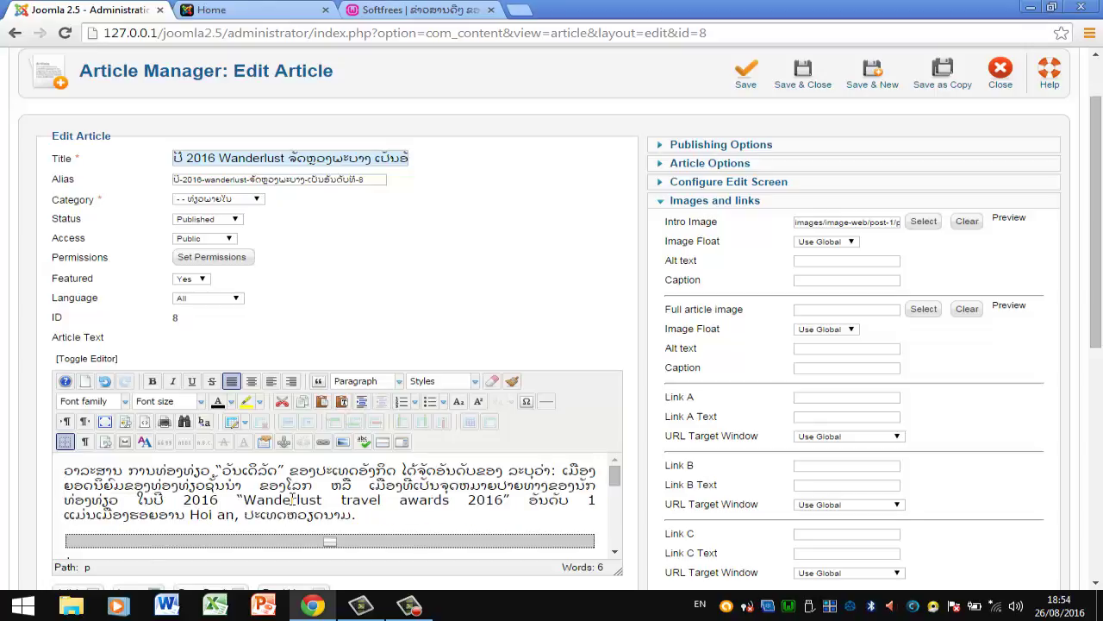
{"action": "key", "text": "BackSpace"}
{"action": "left_click", "coordinate": [318, 500]}
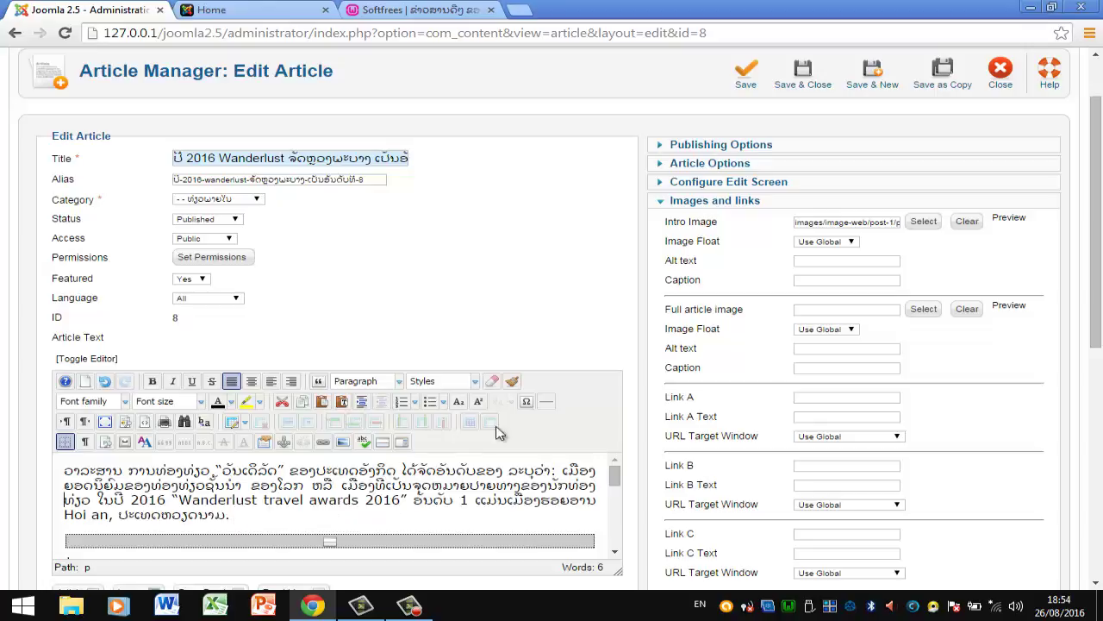
- Save and close the "ປີ 2016 Wanderlust" article
{"action": "scroll", "coordinate": [530, 425], "scroll_direction": "up", "scroll_amount": 1}
{"action": "left_click", "coordinate": [810, 154]}
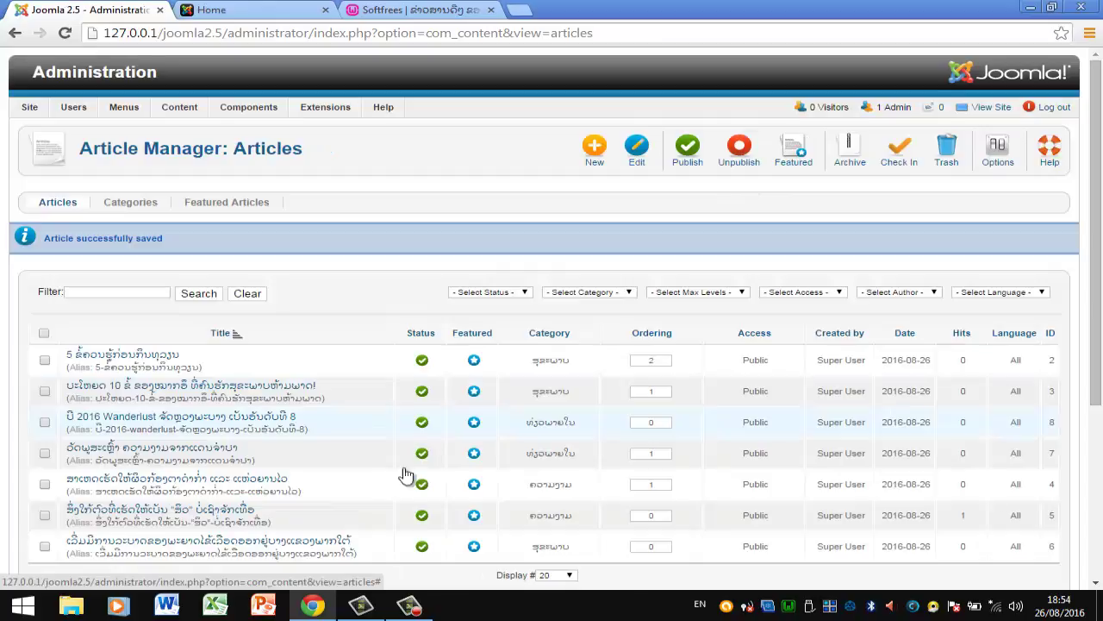
- Set the intro image of the article "ວັດພູສະເຫຼົ້າ ຄວາມງາມຈາກແດນຈຳປາ" to post6.jpg from image-web/post-1, and save and close it
{"action": "left_click", "coordinate": [183, 455]}
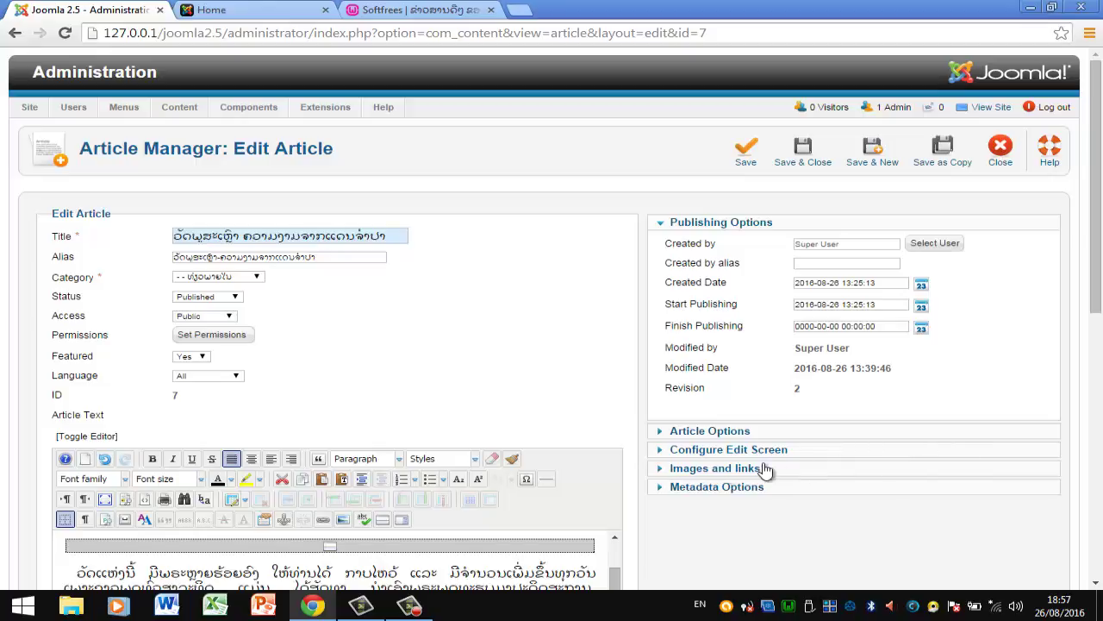
{"action": "left_click", "coordinate": [662, 470]}
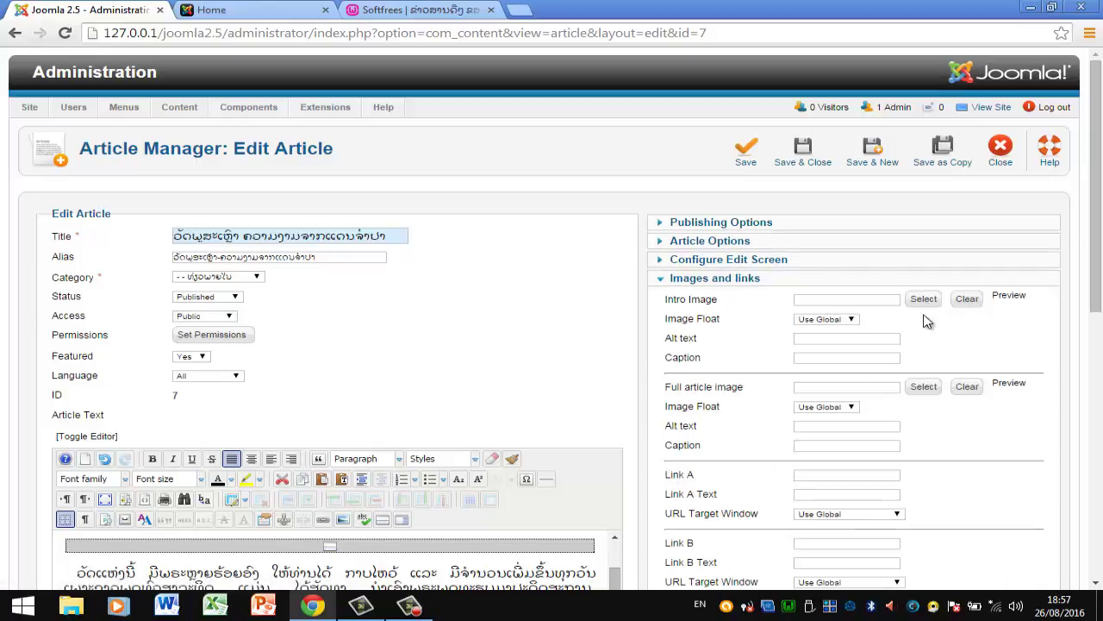
{"action": "left_click", "coordinate": [924, 302]}
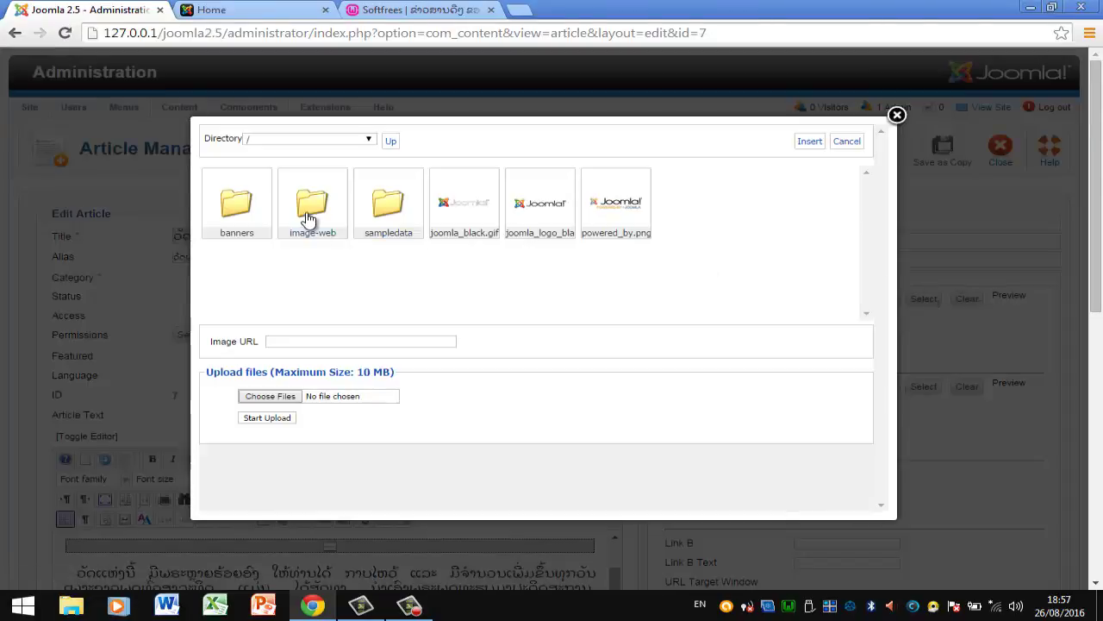
{"action": "left_click", "coordinate": [309, 218]}
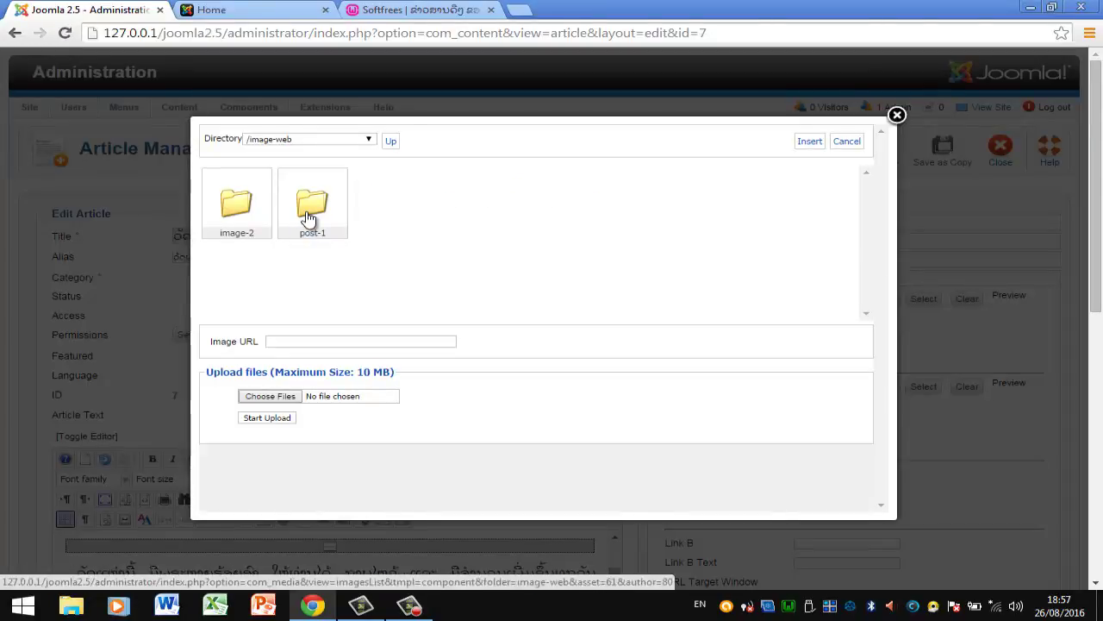
{"action": "left_click", "coordinate": [309, 218]}
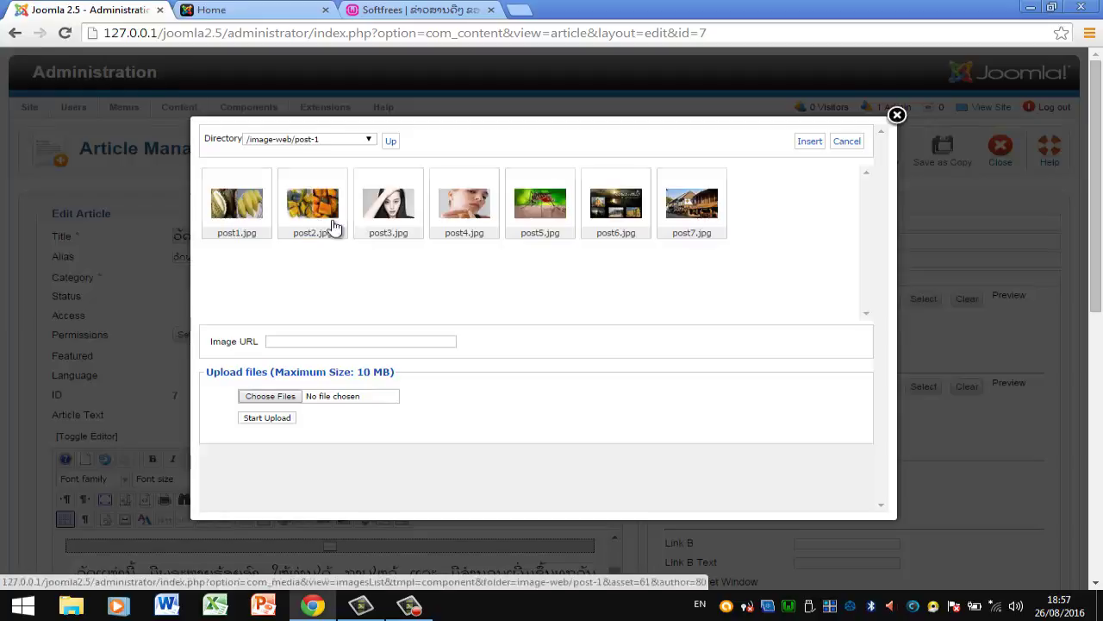
{"action": "left_click", "coordinate": [615, 205]}
{"action": "left_click", "coordinate": [813, 143]}
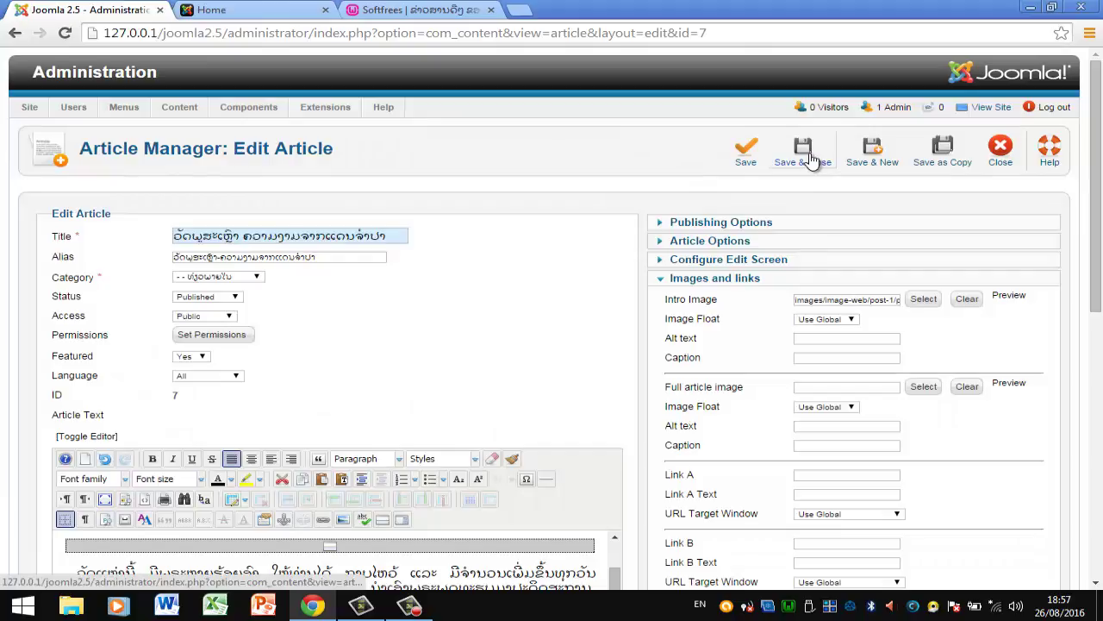
{"action": "left_click", "coordinate": [810, 160]}
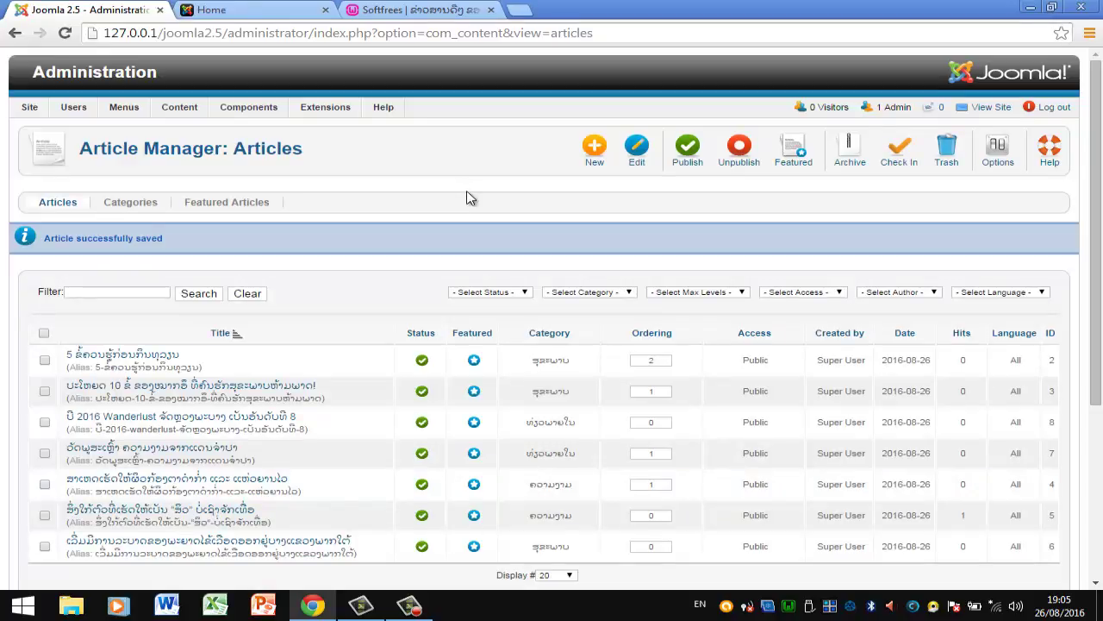
- Reload the site's home page and examine the intro images and text of the articles on pages 1 and 2
{"action": "left_click", "coordinate": [267, 10]}
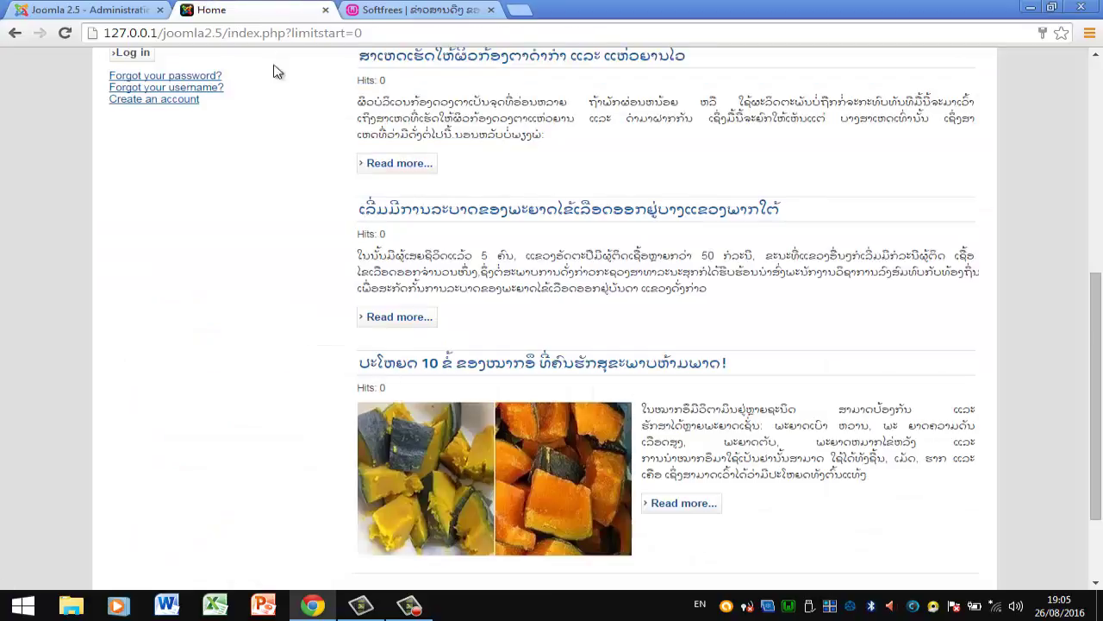
{"action": "left_click", "coordinate": [64, 32]}
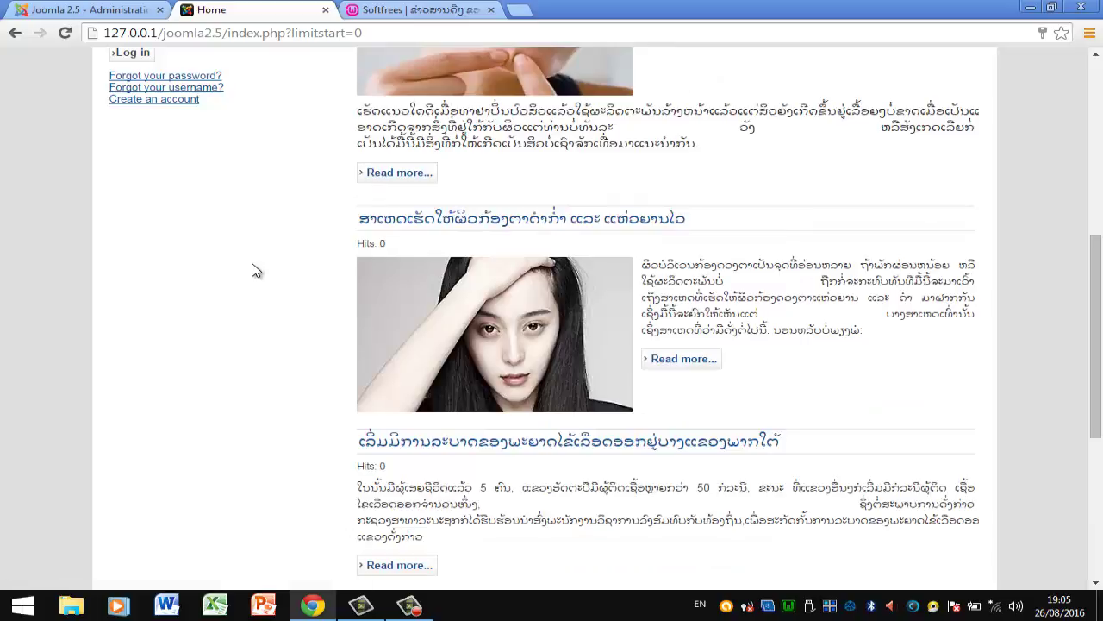
{"action": "scroll", "coordinate": [255, 269], "scroll_direction": "up", "scroll_amount": 3}
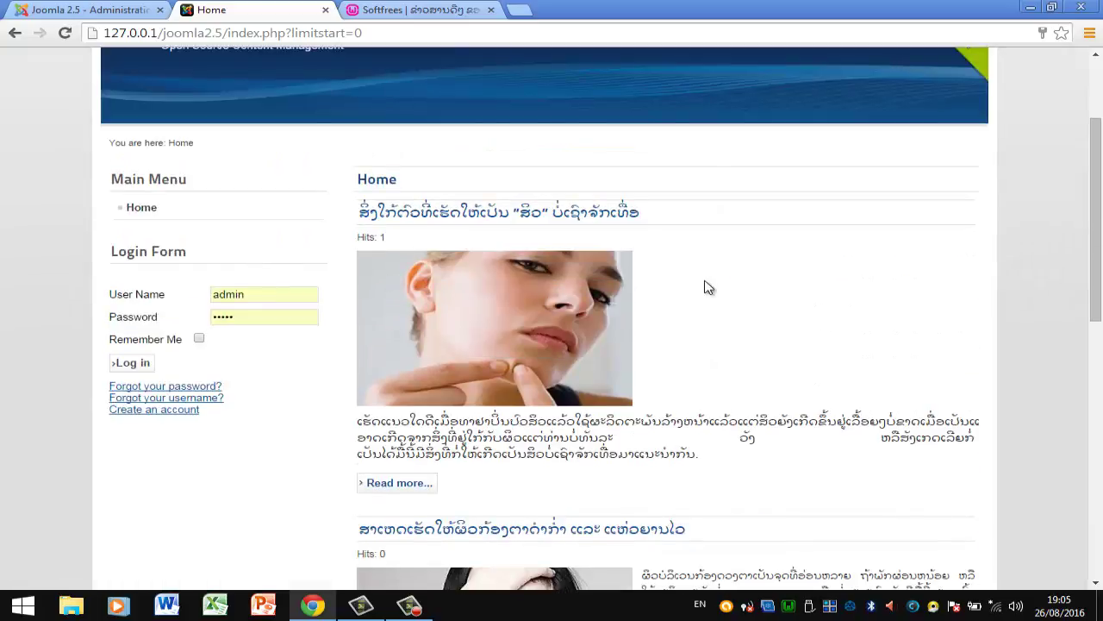
{"action": "scroll", "coordinate": [705, 287], "scroll_direction": "down", "scroll_amount": 6}
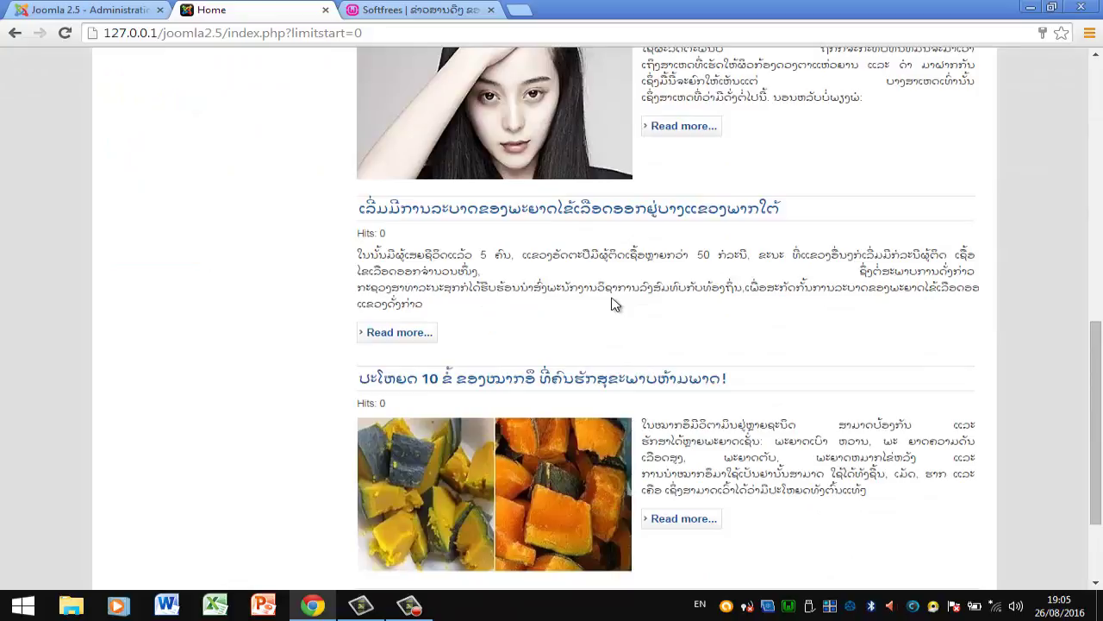
{"action": "scroll", "coordinate": [614, 304], "scroll_direction": "down", "scroll_amount": 2}
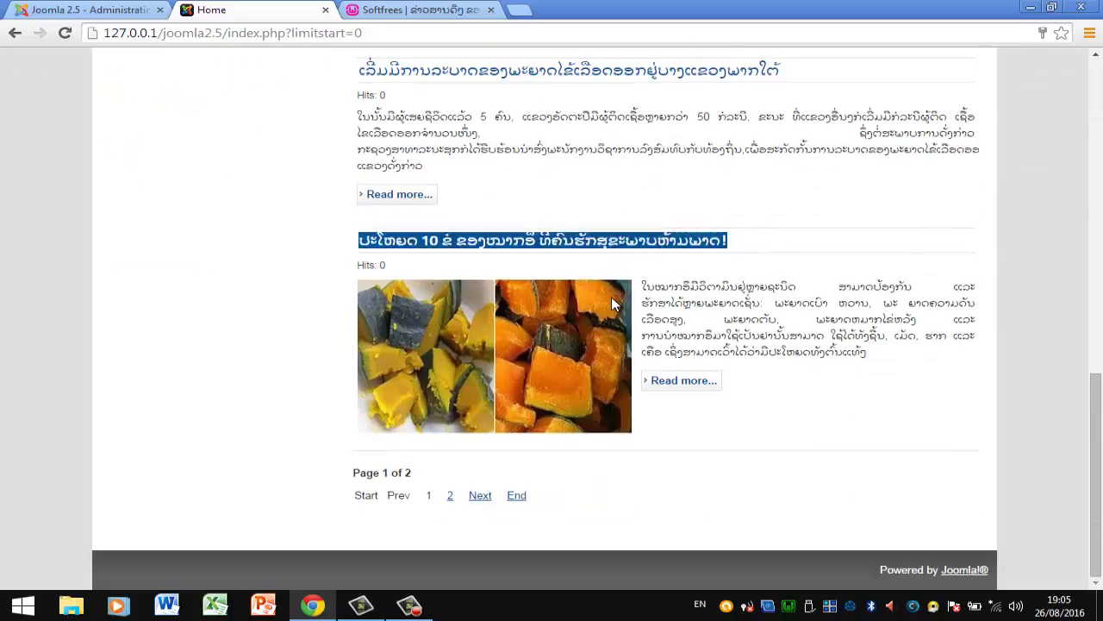
{"action": "left_click", "coordinate": [450, 497]}
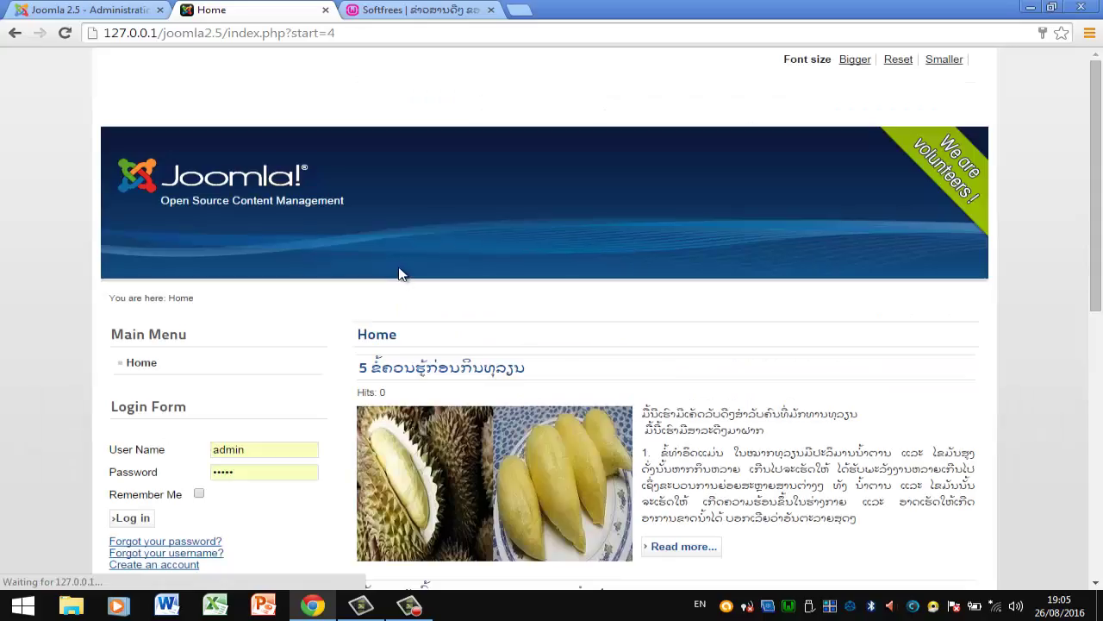
{"action": "scroll", "coordinate": [465, 304], "scroll_direction": "down", "scroll_amount": 6}
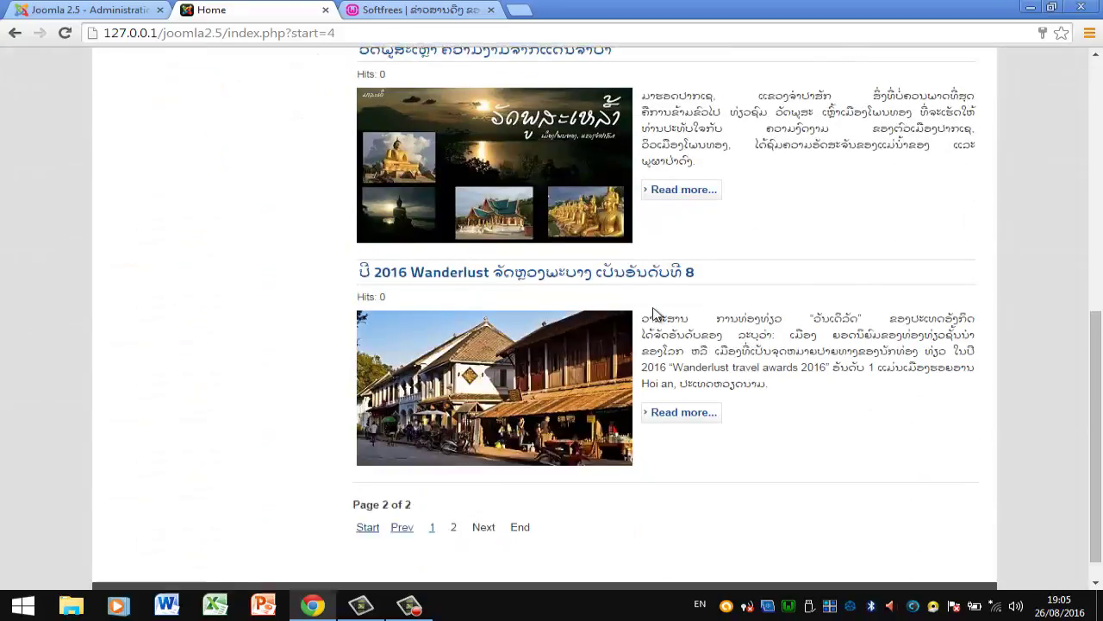
{"action": "scroll", "coordinate": [654, 313], "scroll_direction": "down", "scroll_amount": 1}
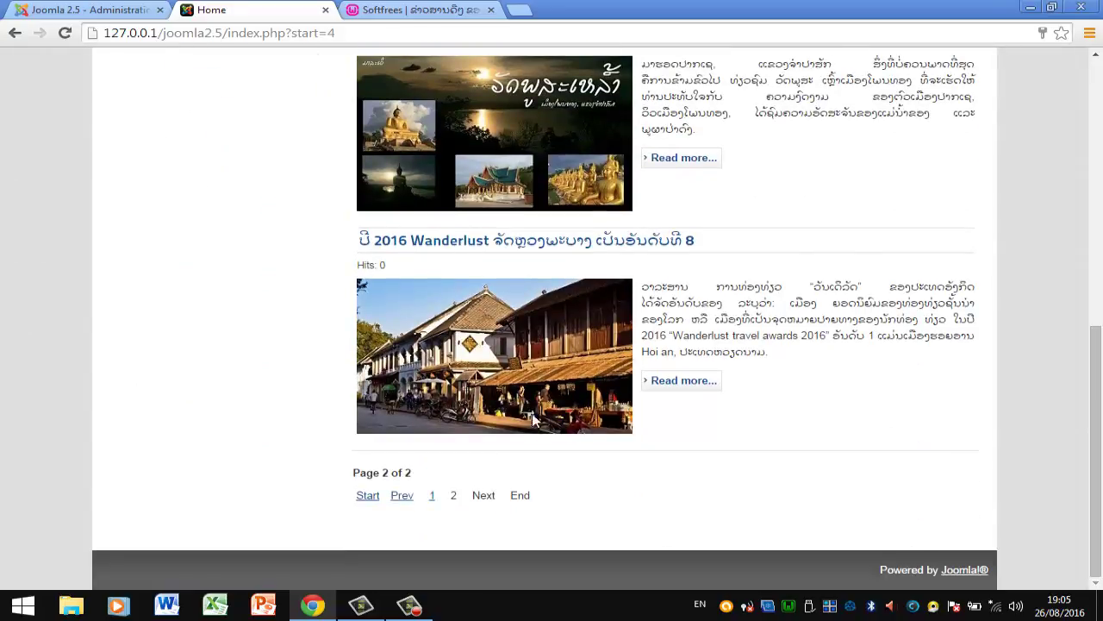
- Return to page 1 of the article list and check which articles lack an intro image or have uneven intro text
{"action": "left_click", "coordinate": [432, 495]}
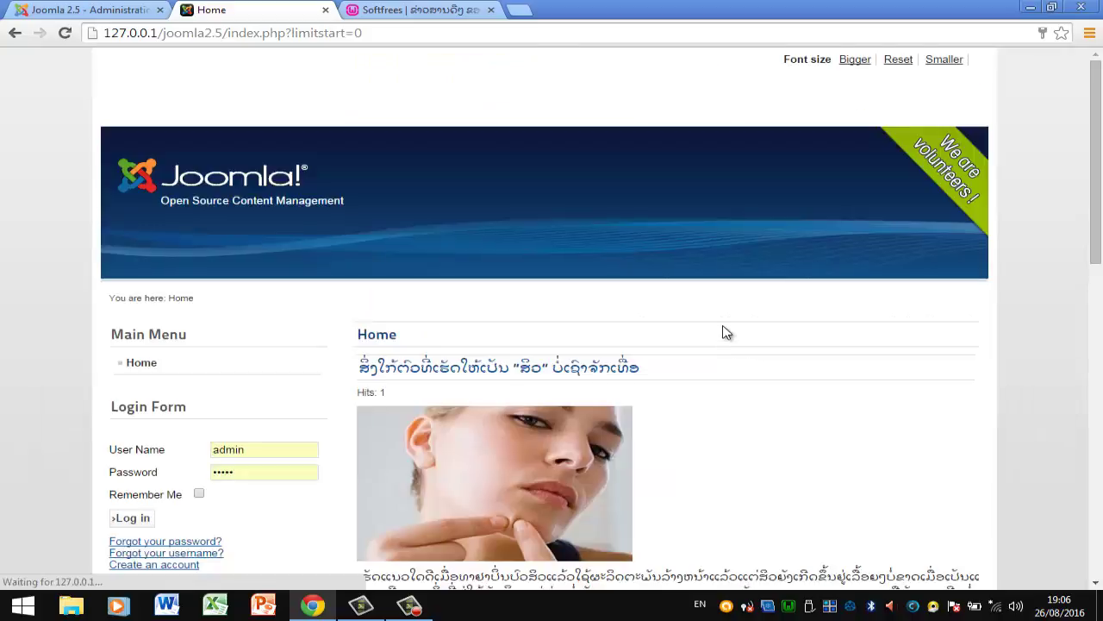
{"action": "scroll", "coordinate": [714, 362], "scroll_direction": "down", "scroll_amount": 2}
{"action": "scroll", "coordinate": [723, 398], "scroll_direction": "down", "scroll_amount": 2}
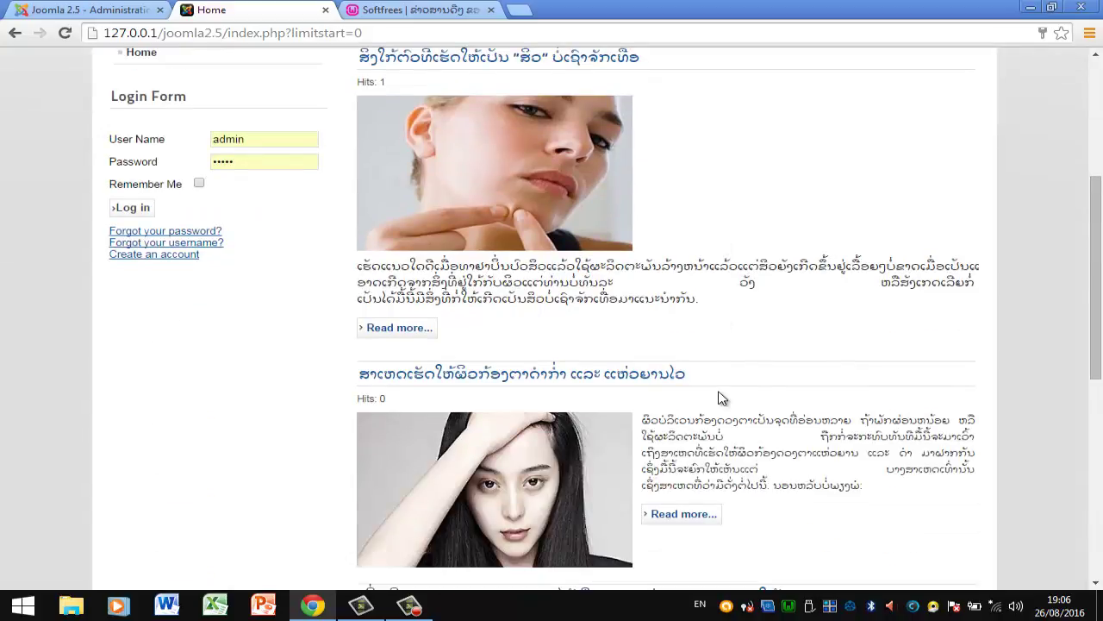
{"action": "scroll", "coordinate": [728, 356], "scroll_direction": "up", "scroll_amount": 1}
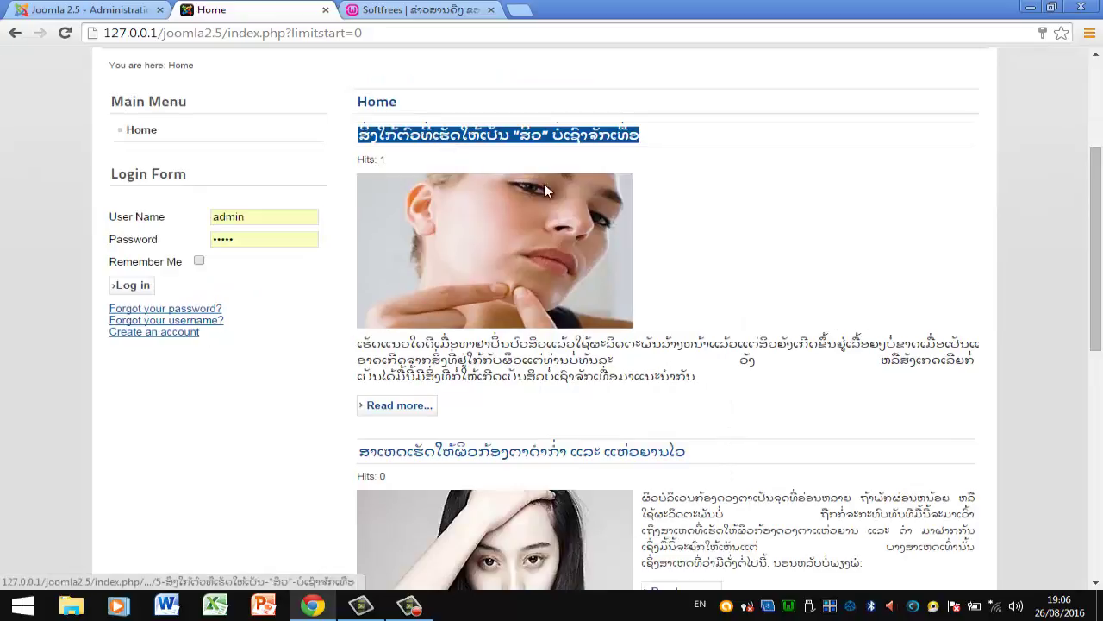
{"action": "scroll", "coordinate": [718, 419], "scroll_direction": "down", "scroll_amount": 3}
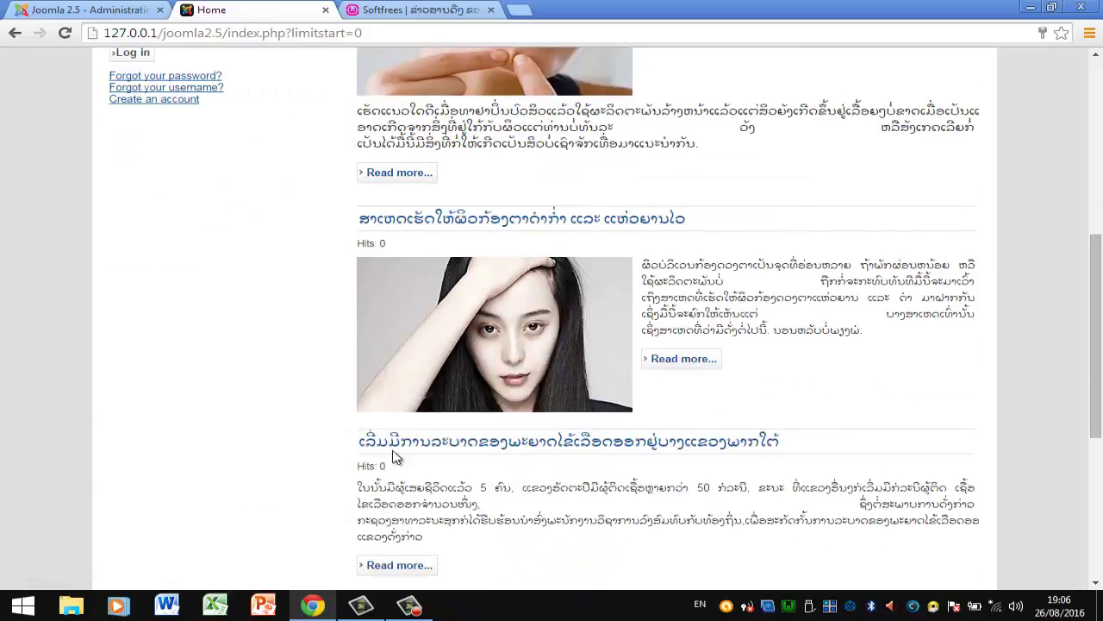
{"action": "scroll", "coordinate": [470, 467], "scroll_direction": "up", "scroll_amount": 2}
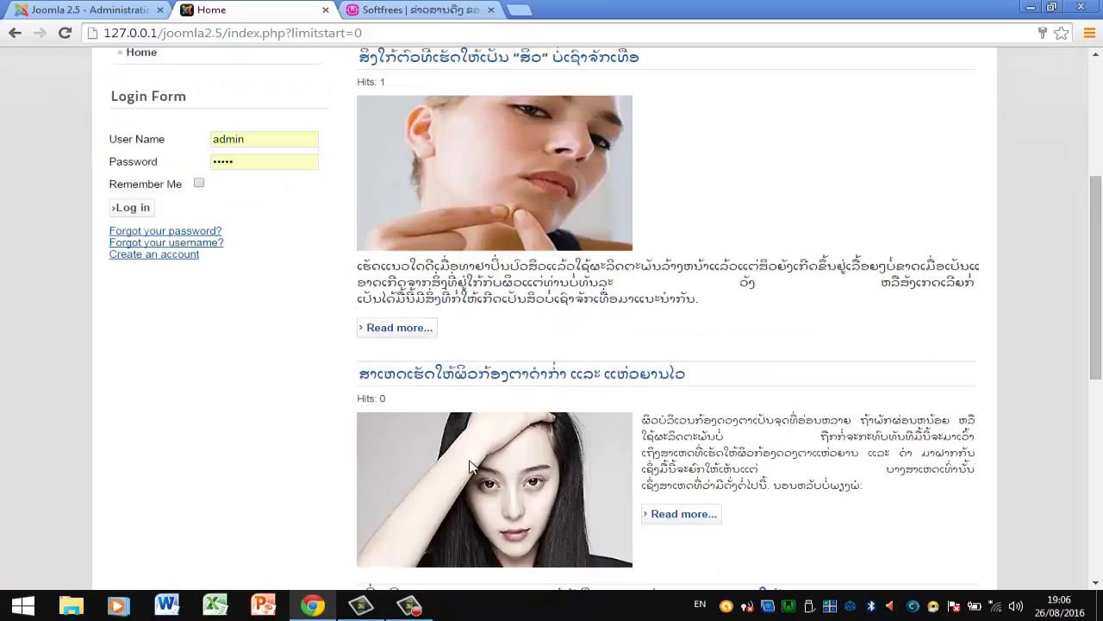
{"action": "scroll", "coordinate": [386, 157], "scroll_direction": "up", "scroll_amount": 1}
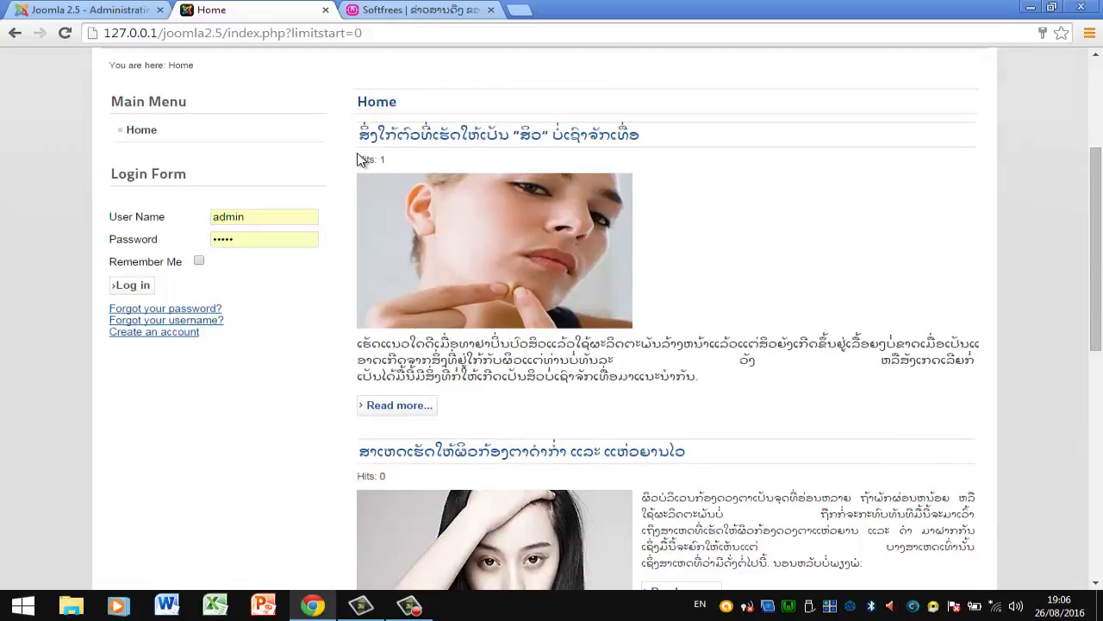
{"action": "scroll", "coordinate": [361, 160], "scroll_direction": "down", "scroll_amount": 1}
{"action": "scroll", "coordinate": [360, 160], "scroll_direction": "down", "scroll_amount": 3}
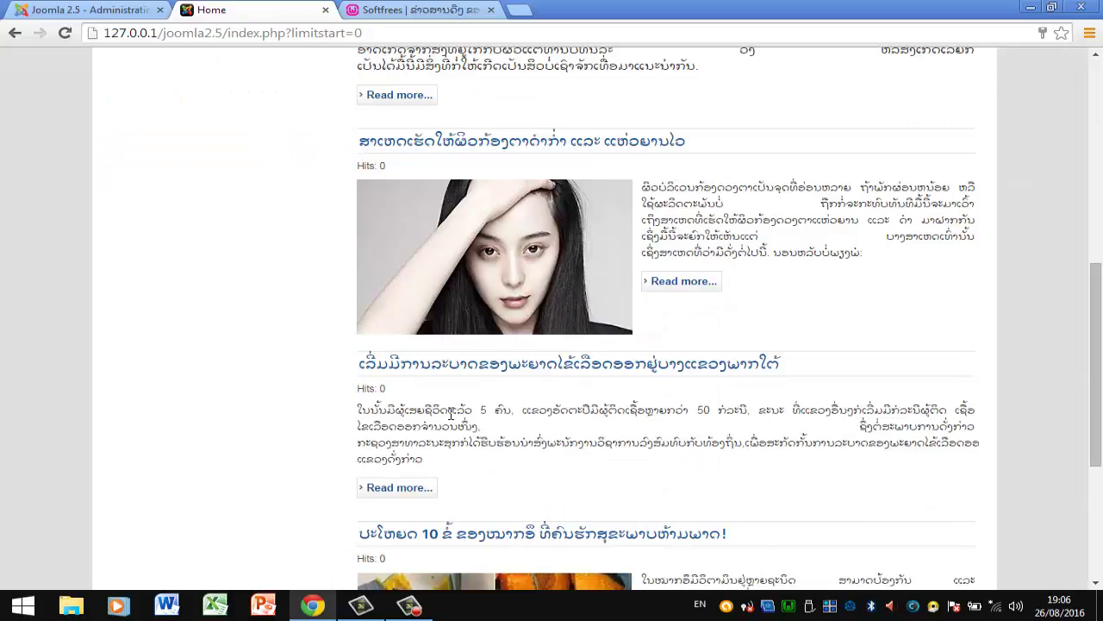
- In the administration, set the article "ເລີ່ມມີການລະບາດຂອງພະຍາດໄຂ້ເລືອດອອກຢູ່ບາງແຂວງພາກໃຕ້" to use intro image post5.jpg from image-web/post-1, and save and close it
{"action": "left_click", "coordinate": [110, 15]}
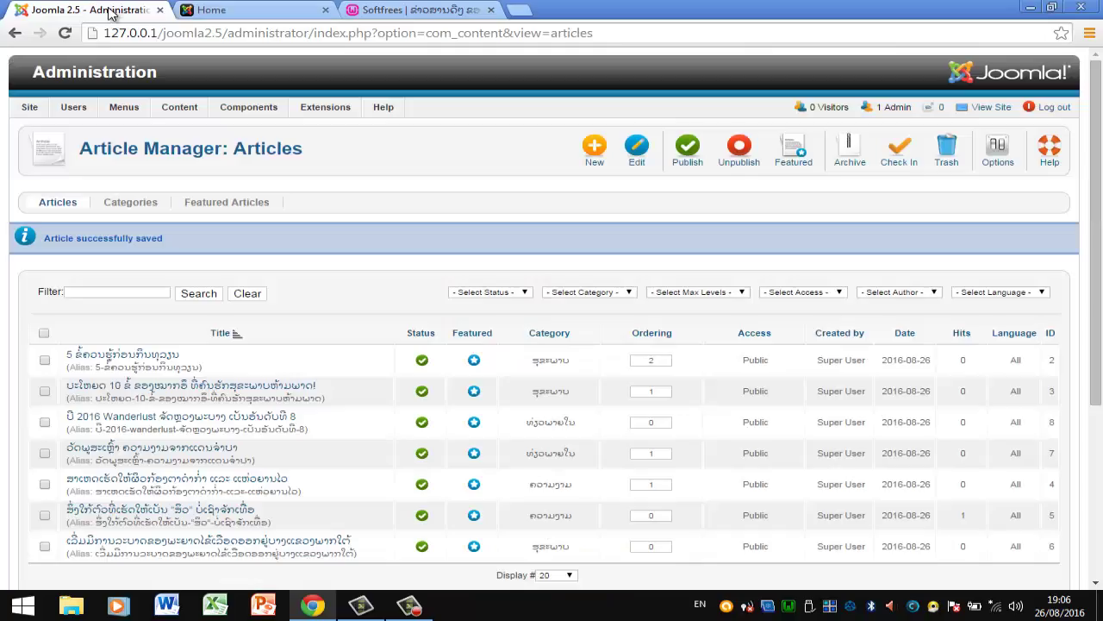
{"action": "left_click", "coordinate": [216, 540]}
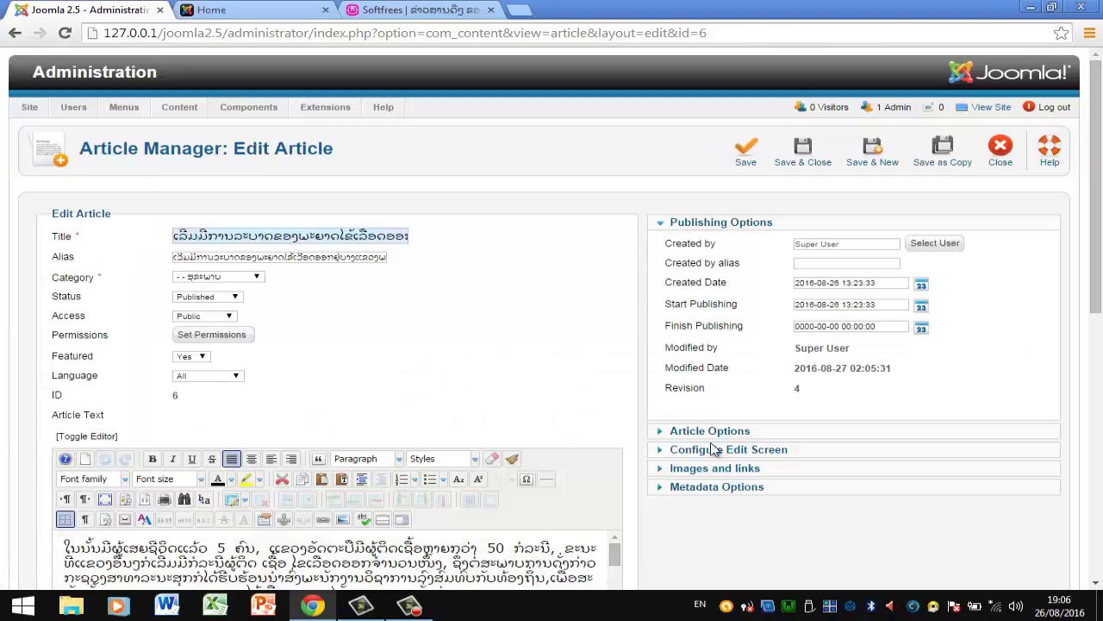
{"action": "left_click", "coordinate": [666, 470]}
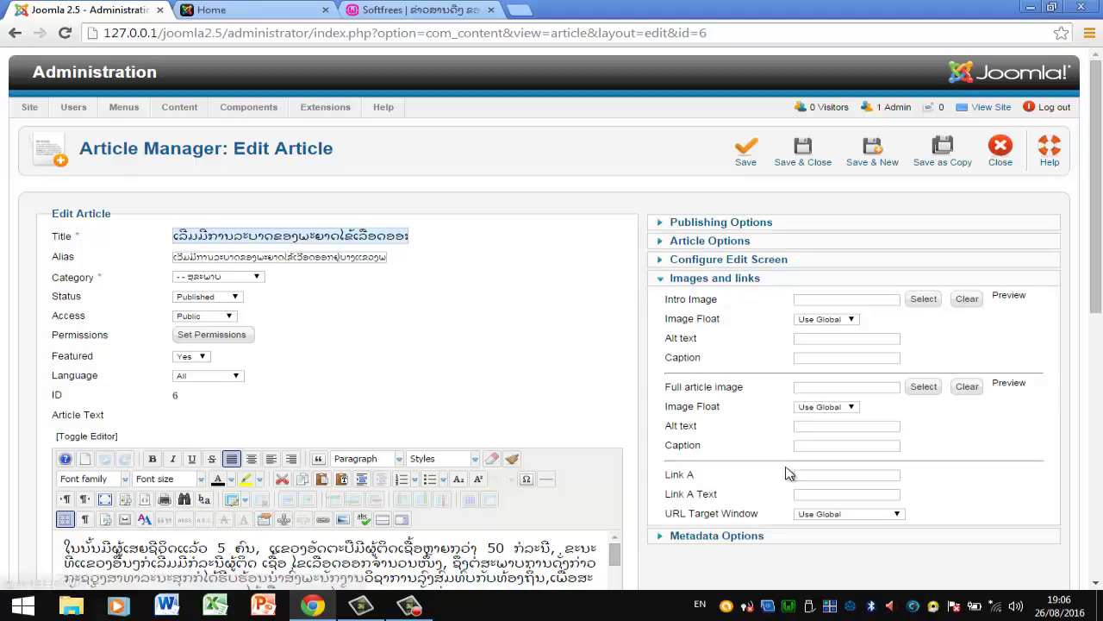
{"action": "left_click", "coordinate": [924, 299]}
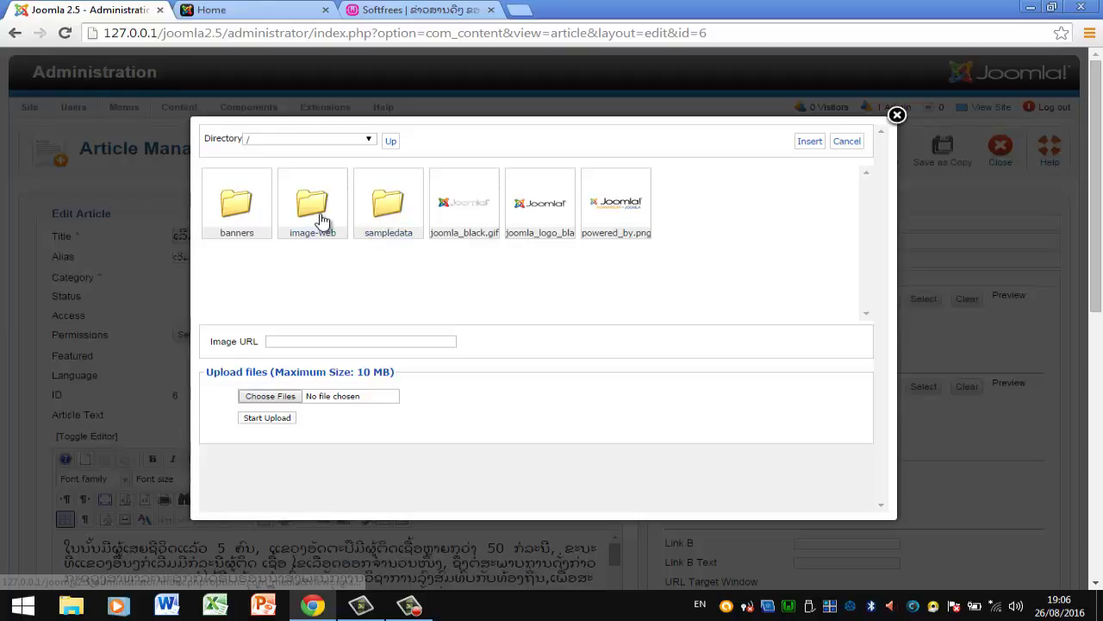
{"action": "left_click", "coordinate": [320, 220]}
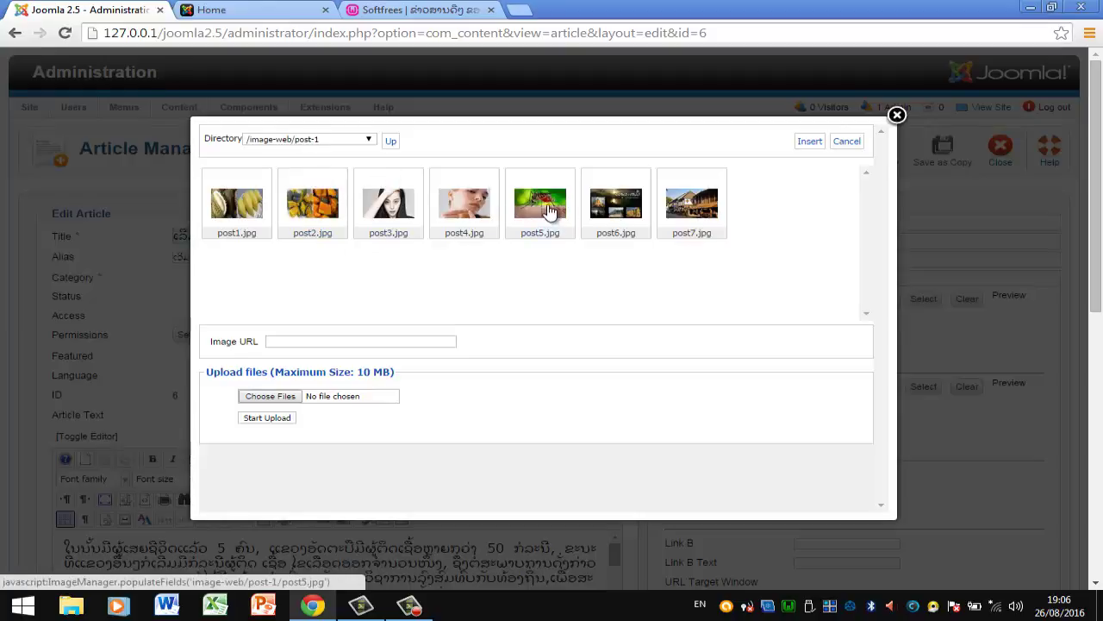
{"action": "left_click", "coordinate": [541, 203]}
{"action": "left_click", "coordinate": [808, 140]}
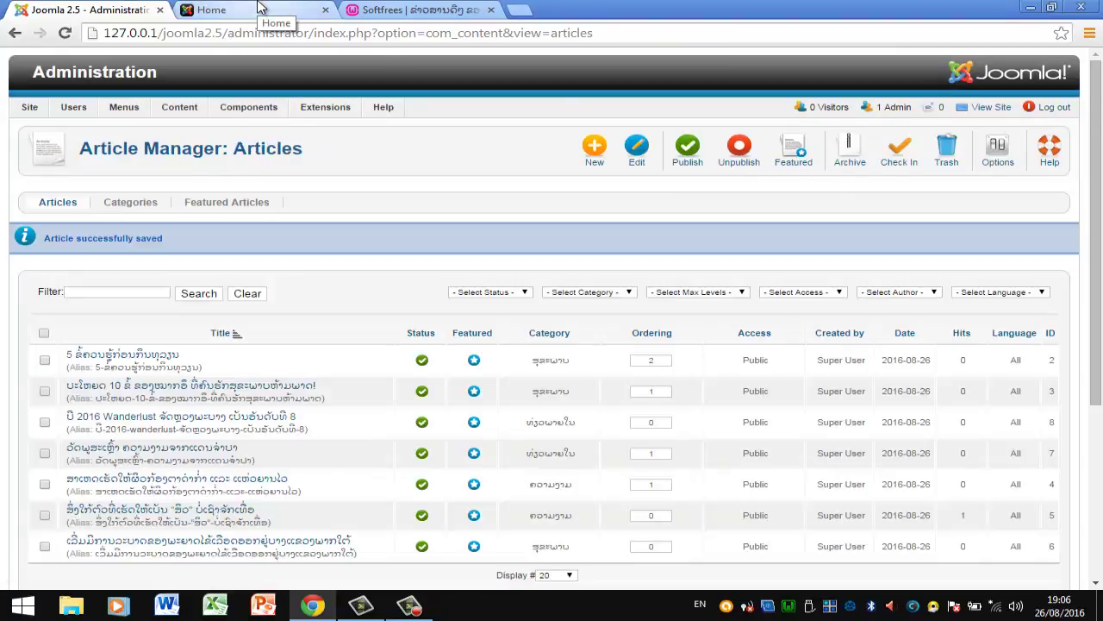
- Reload the site's home page and examine how the dengue outbreak article's intro image and text display on page 1
{"action": "left_click", "coordinate": [261, 8]}
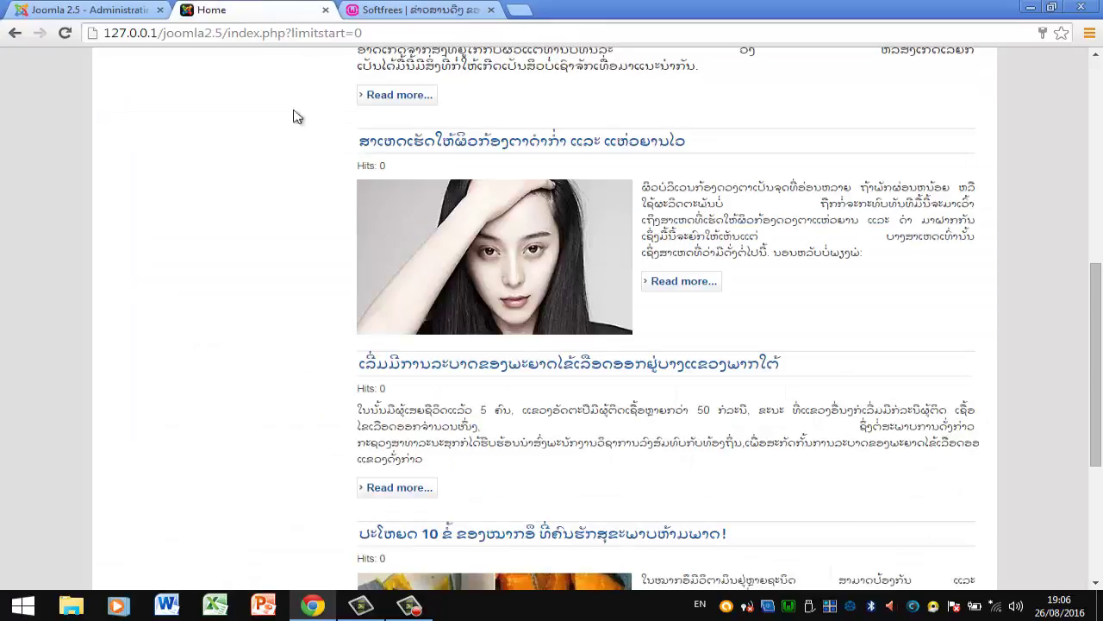
{"action": "left_click", "coordinate": [65, 32]}
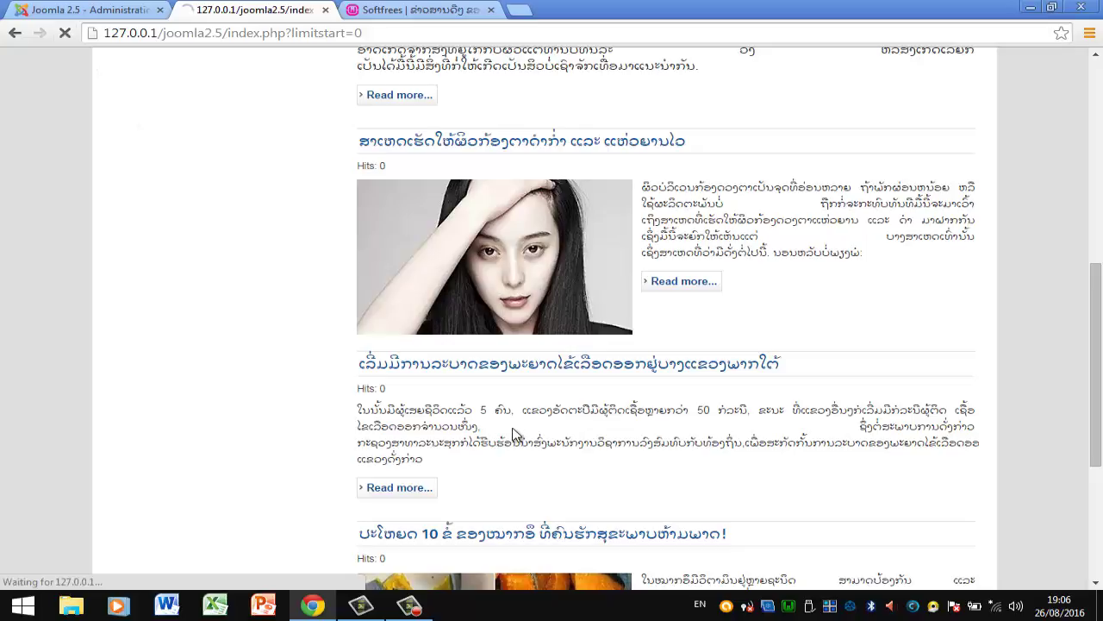
{"action": "scroll", "coordinate": [512, 427], "scroll_direction": "down", "scroll_amount": 2}
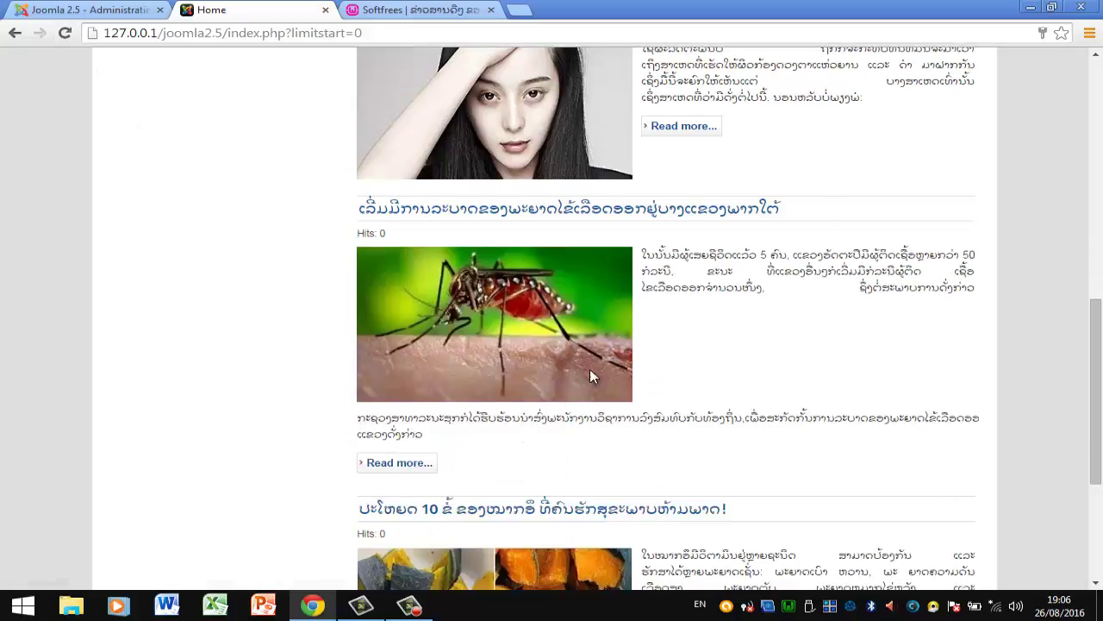
{"action": "scroll", "coordinate": [760, 353], "scroll_direction": "down", "scroll_amount": 2}
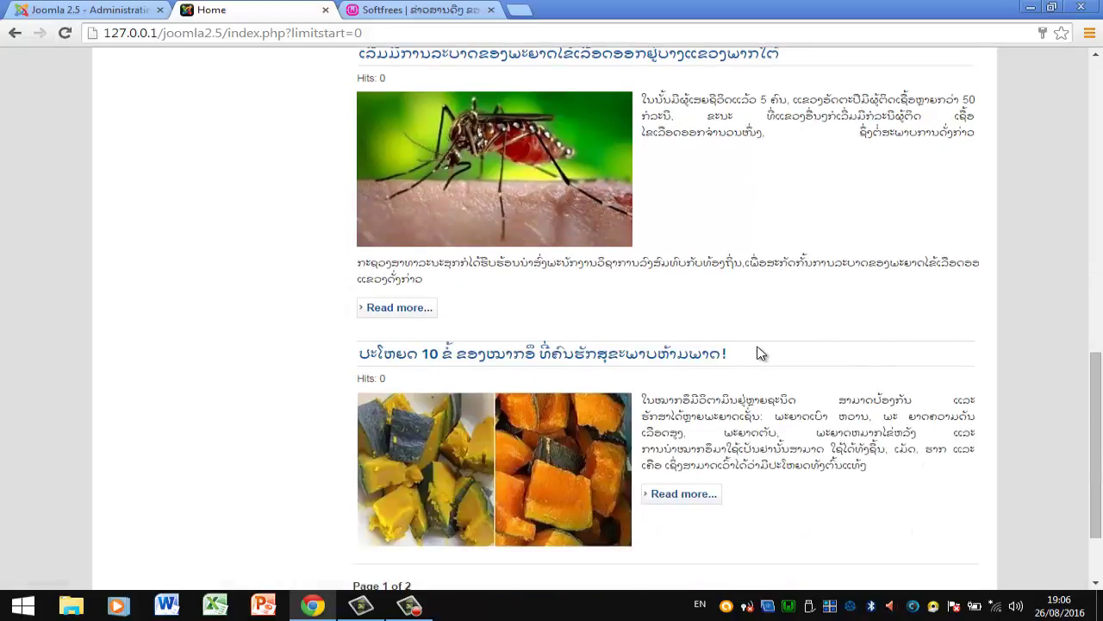
{"action": "scroll", "coordinate": [761, 353], "scroll_direction": "down", "scroll_amount": 2}
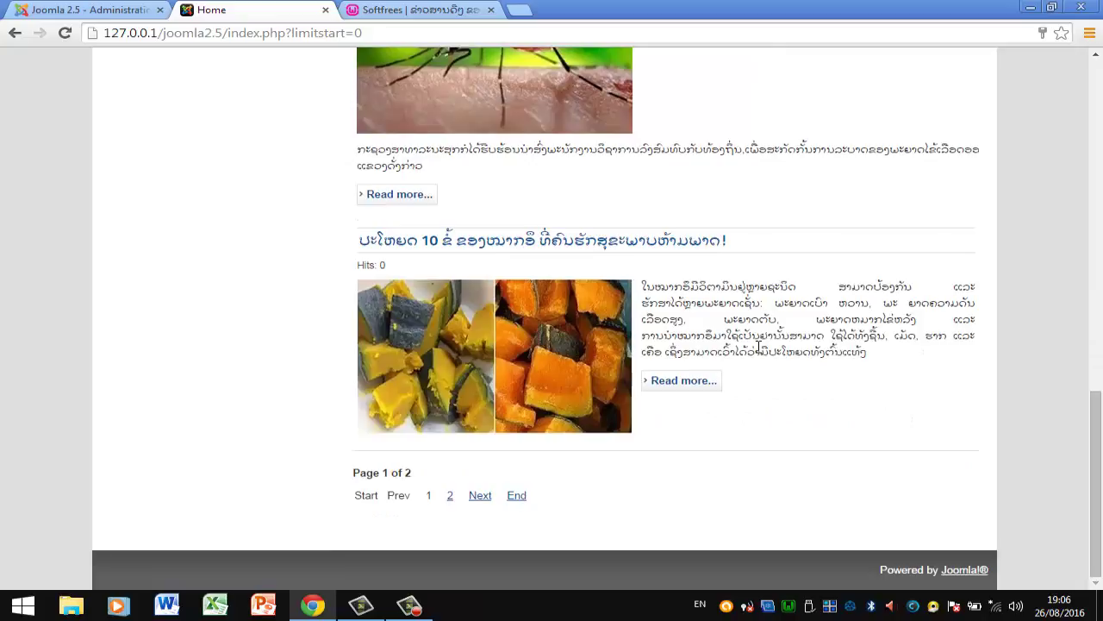
{"action": "scroll", "coordinate": [759, 346], "scroll_direction": "up", "scroll_amount": 2}
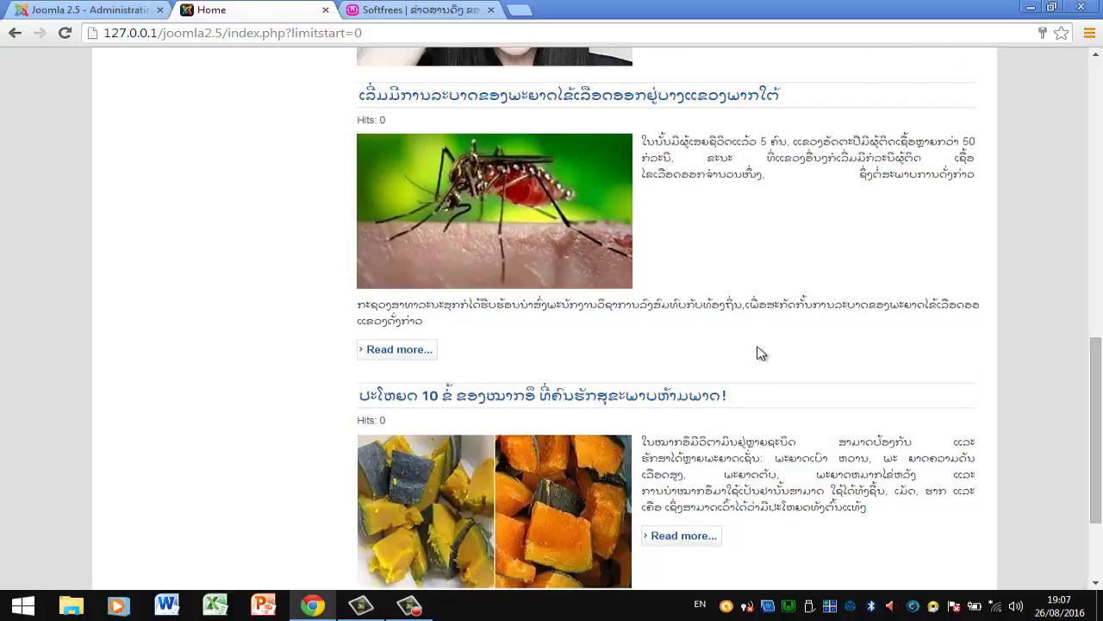
- Compare how the intro text sits beside or below the intro image in each of the four articles on page 1
{"action": "scroll", "coordinate": [779, 261], "scroll_direction": "up", "scroll_amount": 1}
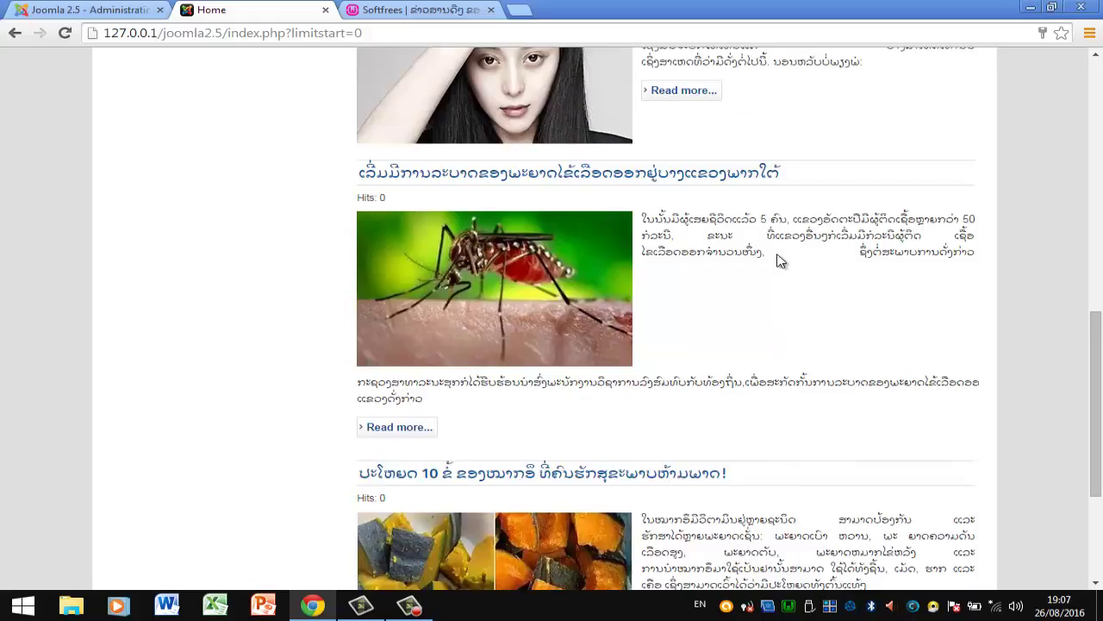
{"action": "scroll", "coordinate": [779, 261], "scroll_direction": "up", "scroll_amount": 1}
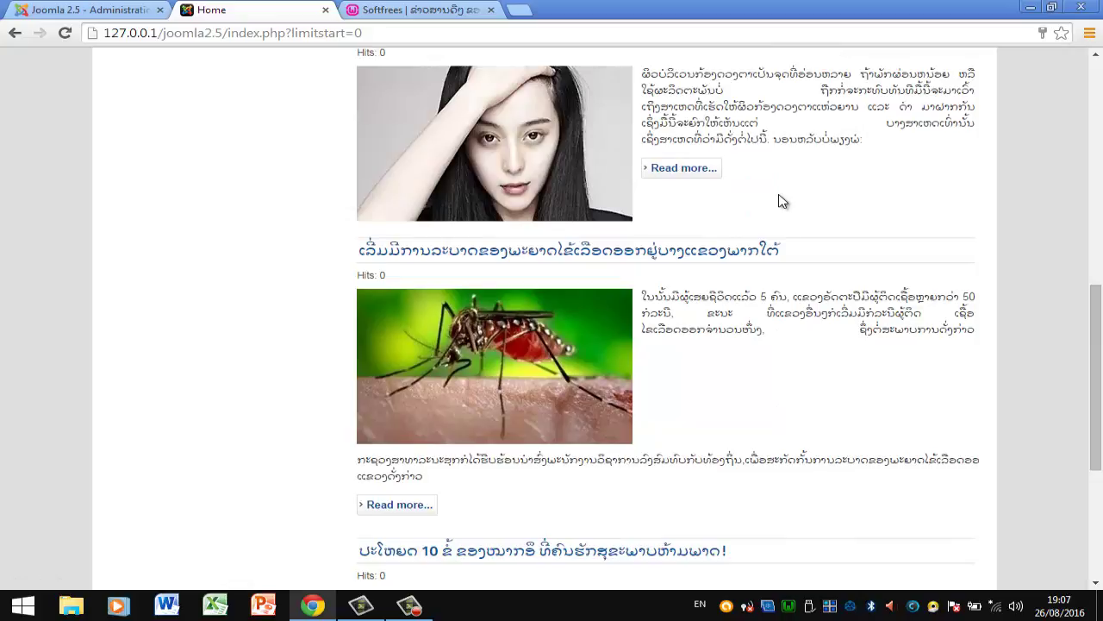
{"action": "scroll", "coordinate": [782, 201], "scroll_direction": "up", "scroll_amount": 1}
{"action": "scroll", "coordinate": [782, 201], "scroll_direction": "up", "scroll_amount": 1}
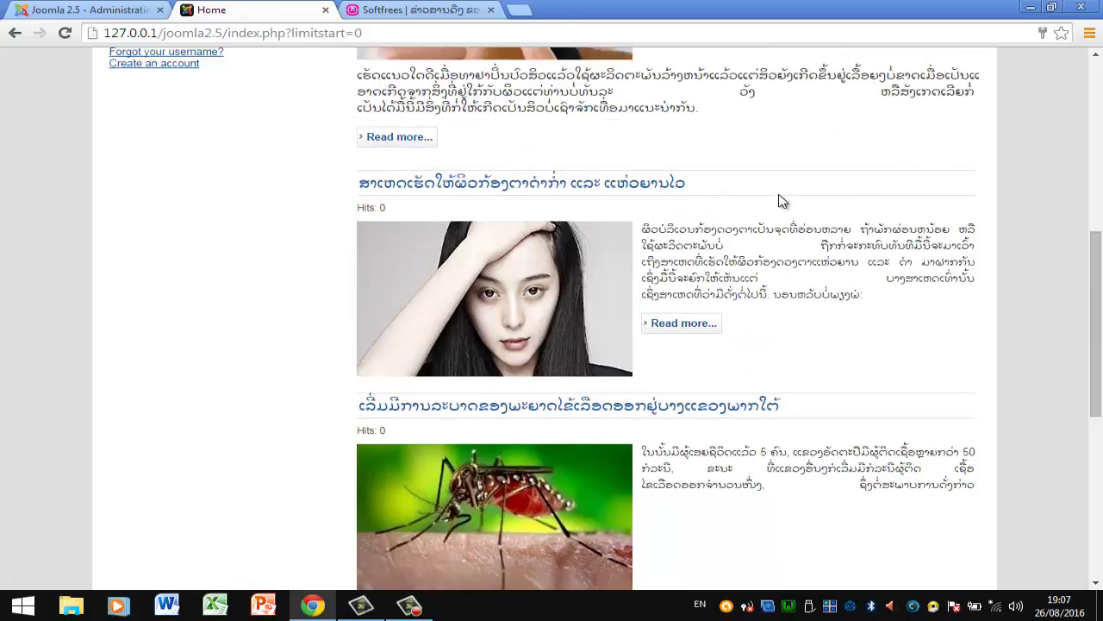
{"action": "scroll", "coordinate": [781, 201], "scroll_direction": "up", "scroll_amount": 3}
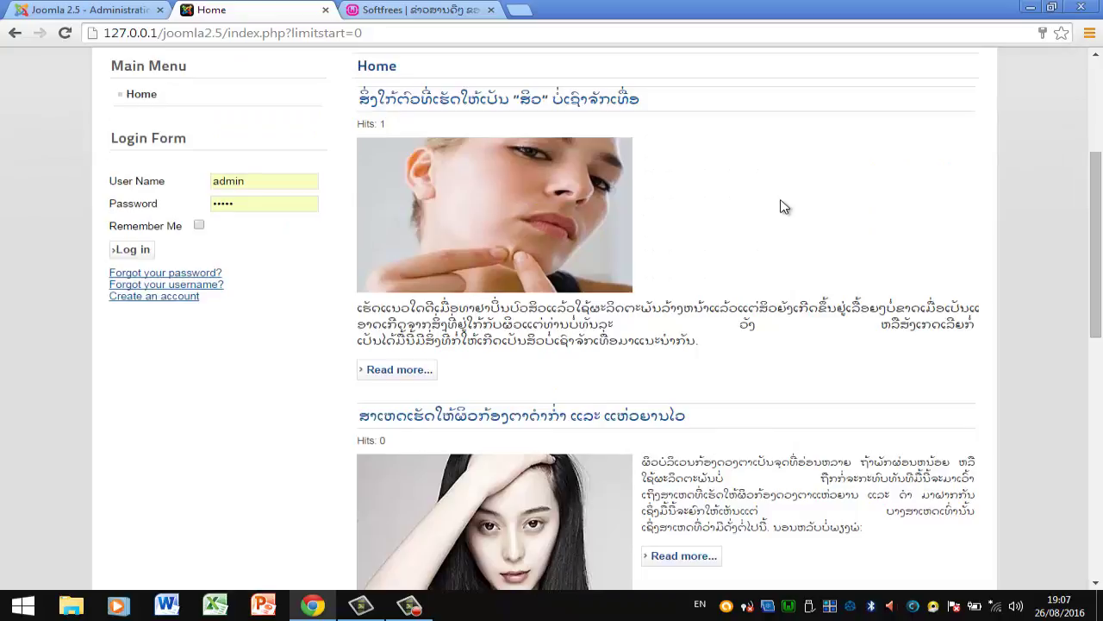
{"action": "scroll", "coordinate": [784, 206], "scroll_direction": "down", "scroll_amount": 3}
{"action": "scroll", "coordinate": [784, 206], "scroll_direction": "down", "scroll_amount": 2}
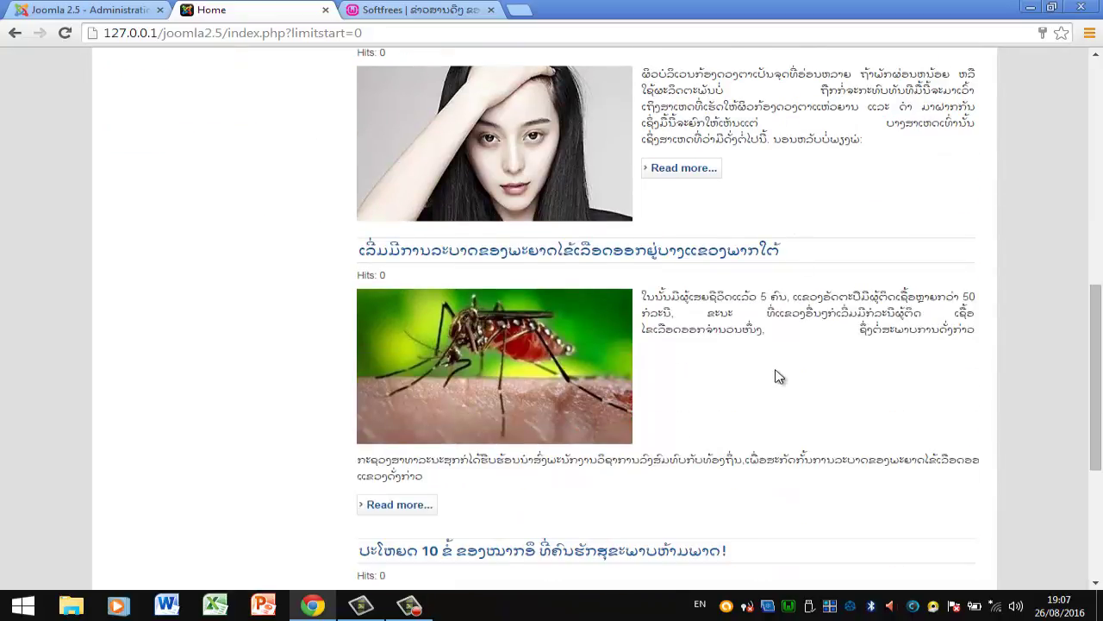
{"action": "scroll", "coordinate": [776, 377], "scroll_direction": "down", "scroll_amount": 2}
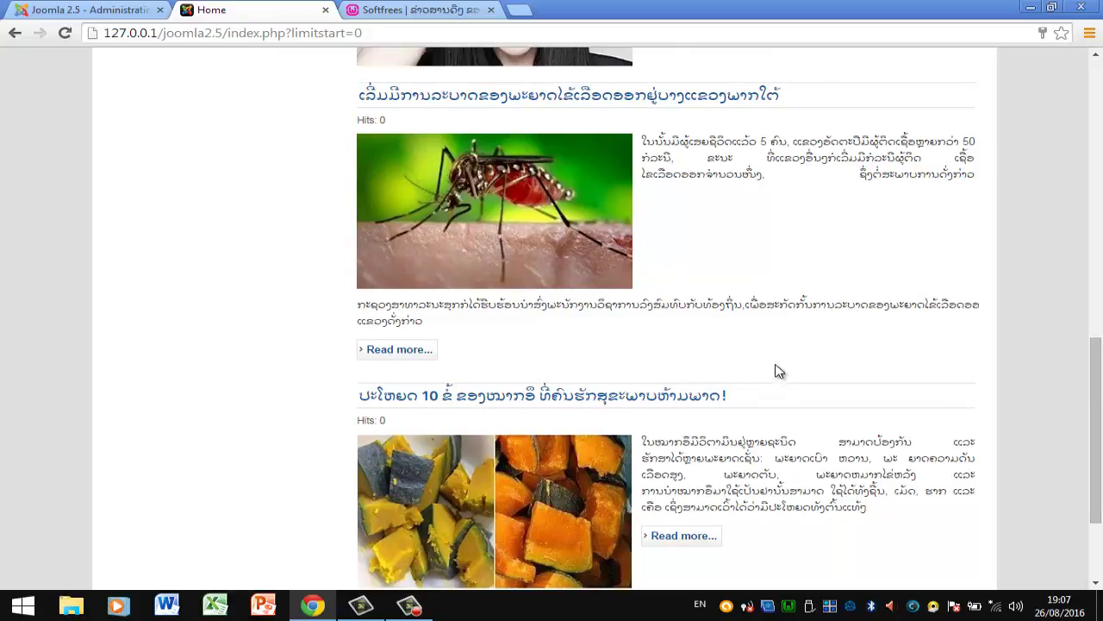
{"action": "scroll", "coordinate": [779, 371], "scroll_direction": "down", "scroll_amount": 2}
{"action": "scroll", "coordinate": [783, 371], "scroll_direction": "up", "scroll_amount": 5}
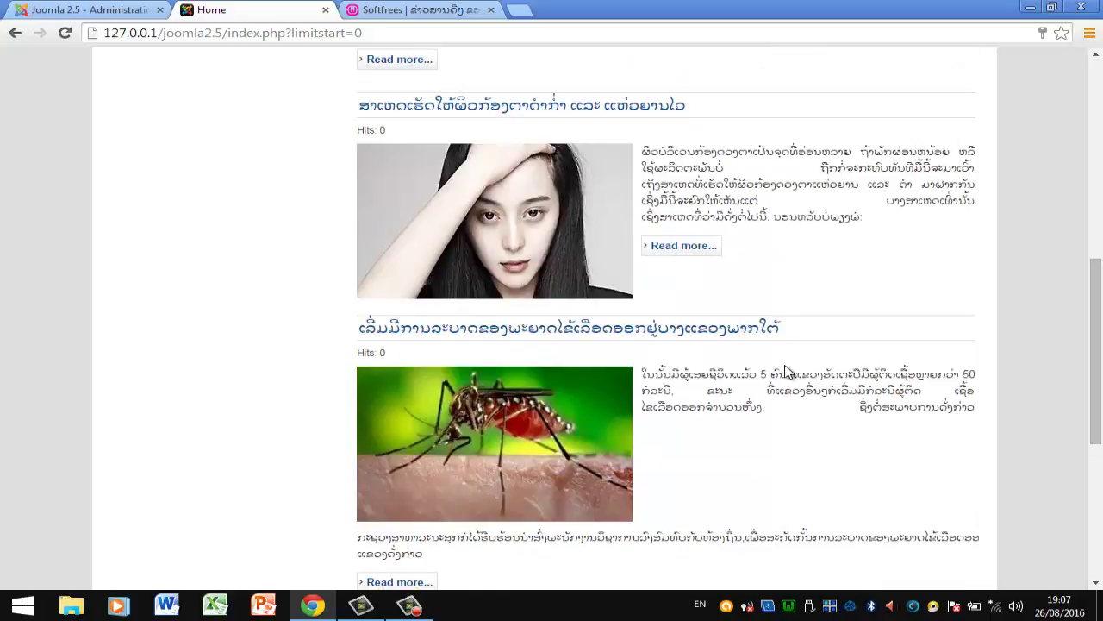
{"action": "scroll", "coordinate": [801, 305], "scroll_direction": "up", "scroll_amount": 3}
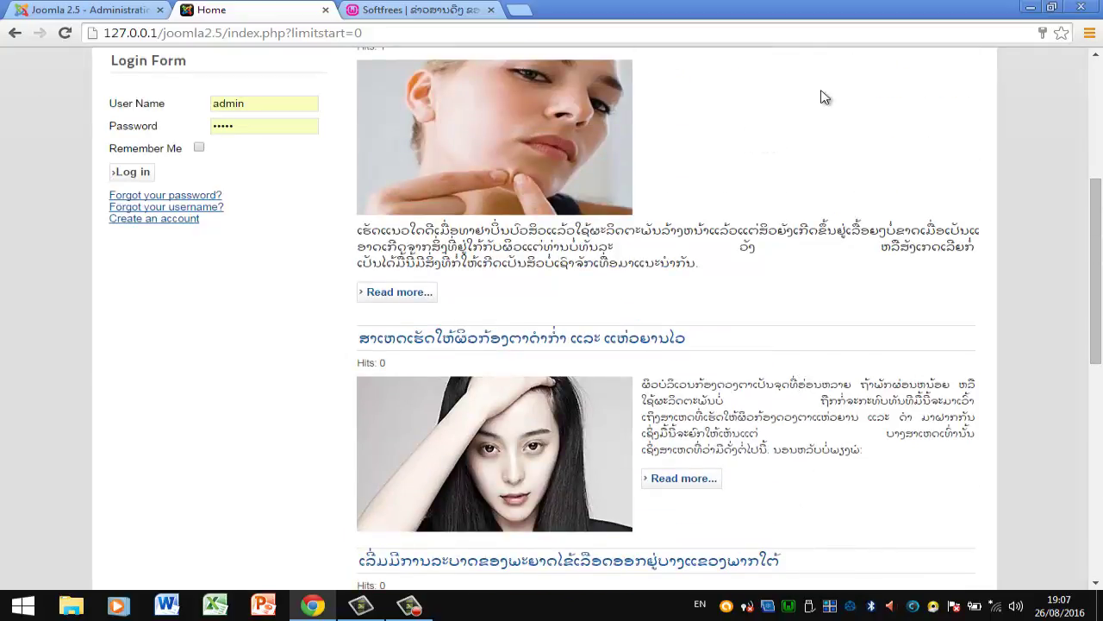
{"action": "scroll", "coordinate": [750, 185], "scroll_direction": "up", "scroll_amount": 1}
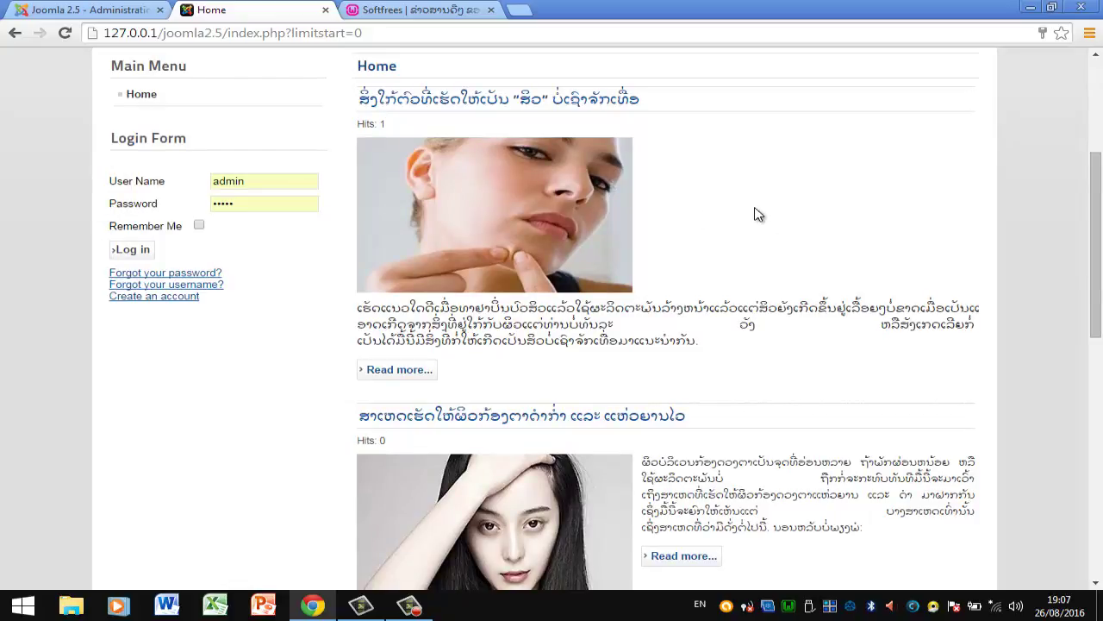
{"action": "scroll", "coordinate": [729, 214], "scroll_direction": "down", "scroll_amount": 1}
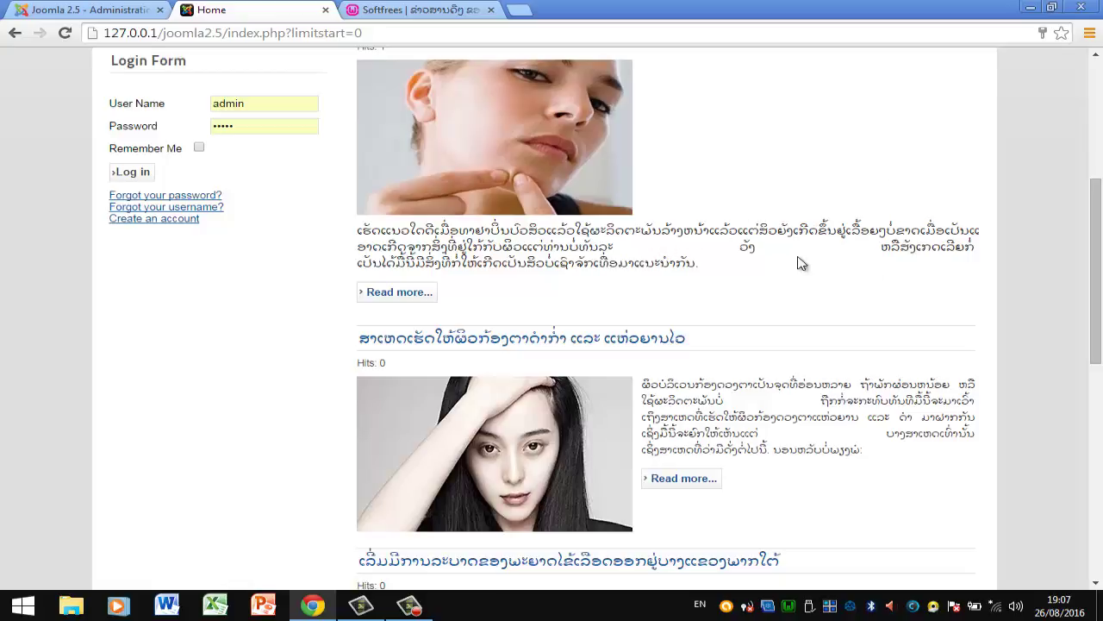
{"action": "scroll", "coordinate": [627, 295], "scroll_direction": "down", "scroll_amount": 1}
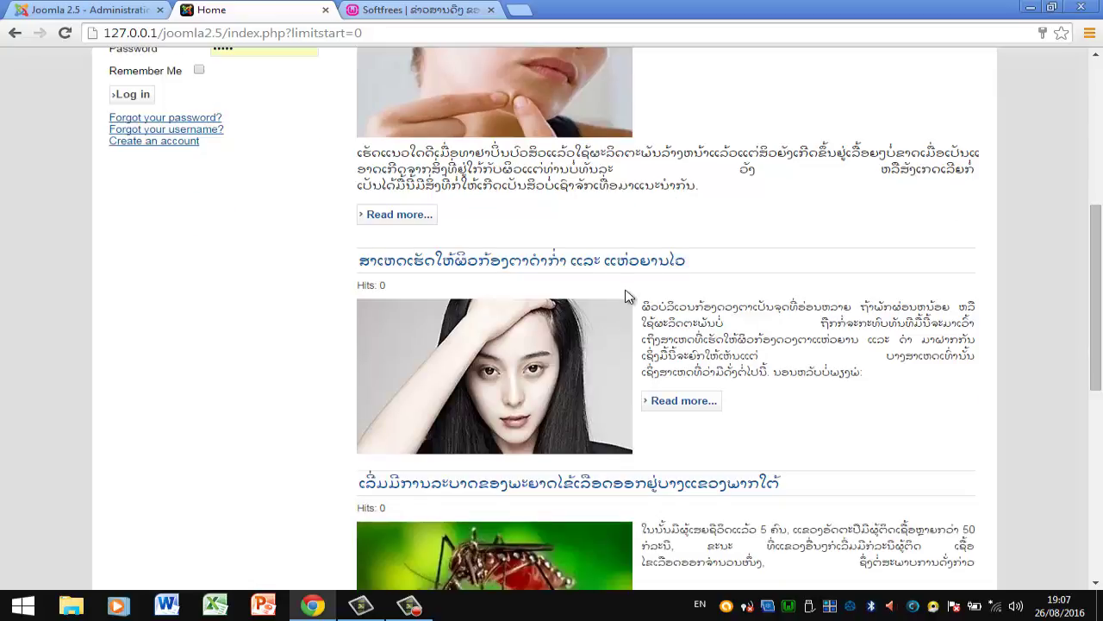
{"action": "scroll", "coordinate": [626, 295], "scroll_direction": "down", "scroll_amount": 3}
{"action": "scroll", "coordinate": [703, 333], "scroll_direction": "down", "scroll_amount": 2}
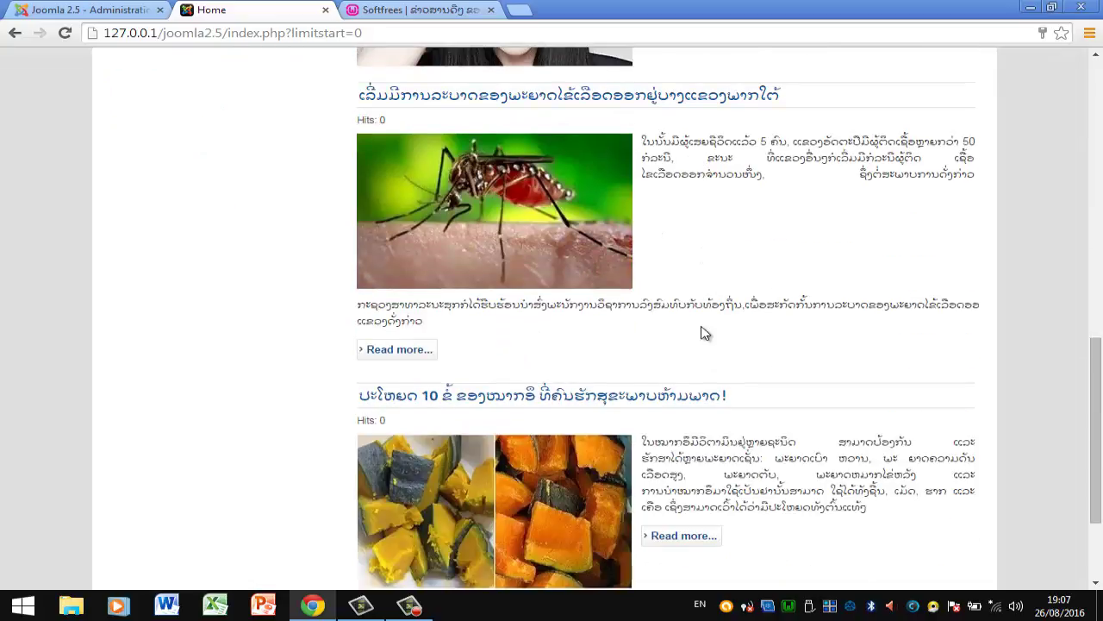